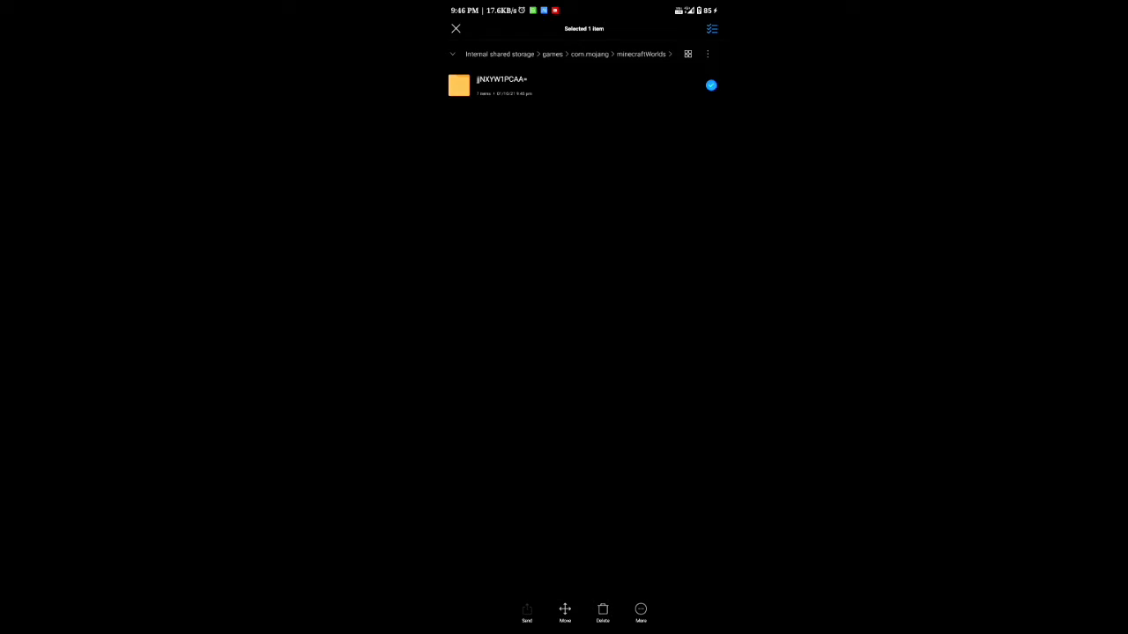
Open the jjNXYW1PCAA= world folder on the desktop and check the world name stored in levelname.txt
{"action": "key", "text": "Escape"}
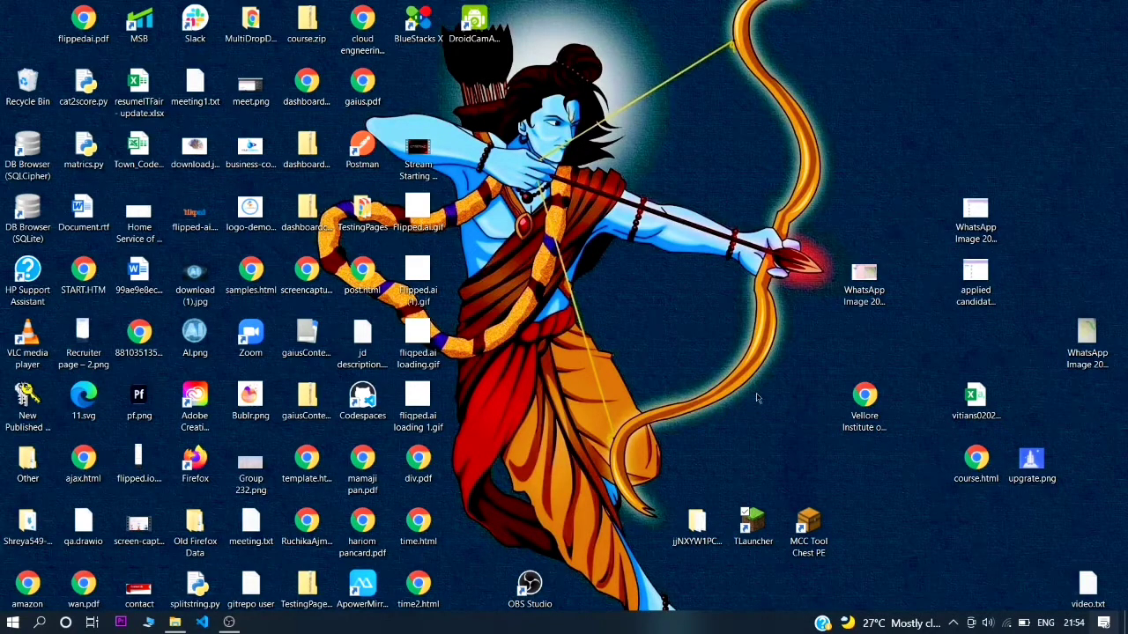
{"action": "left_click_drag", "start_coordinate": [671, 477], "coordinate": [729, 578]}
{"action": "left_click", "coordinate": [714, 478]}
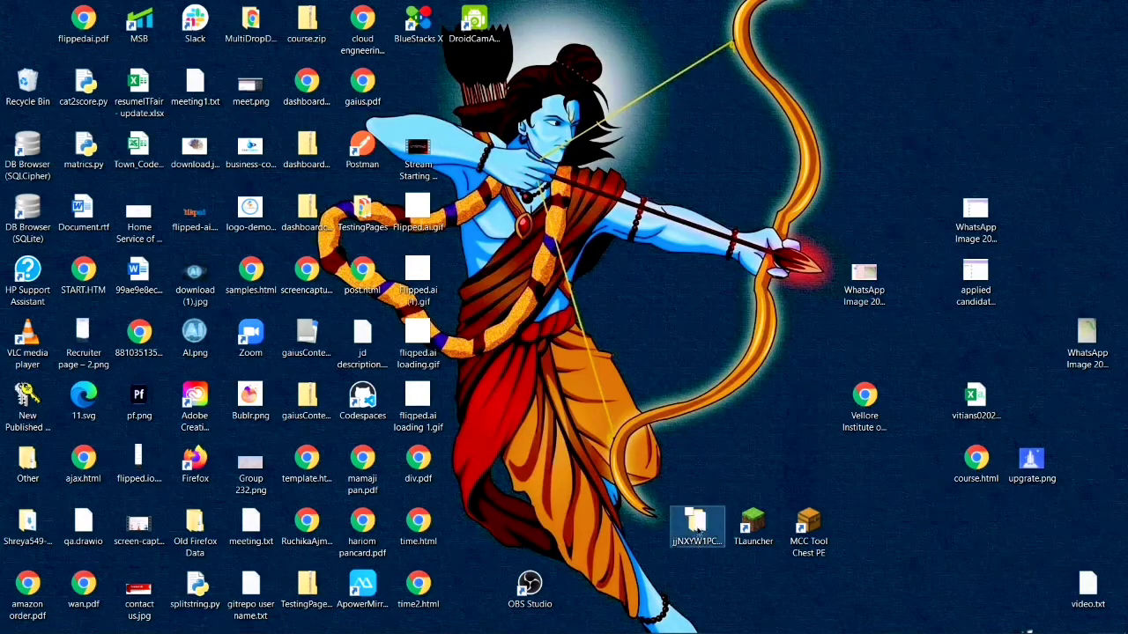
{"action": "double_click", "coordinate": [703, 508]}
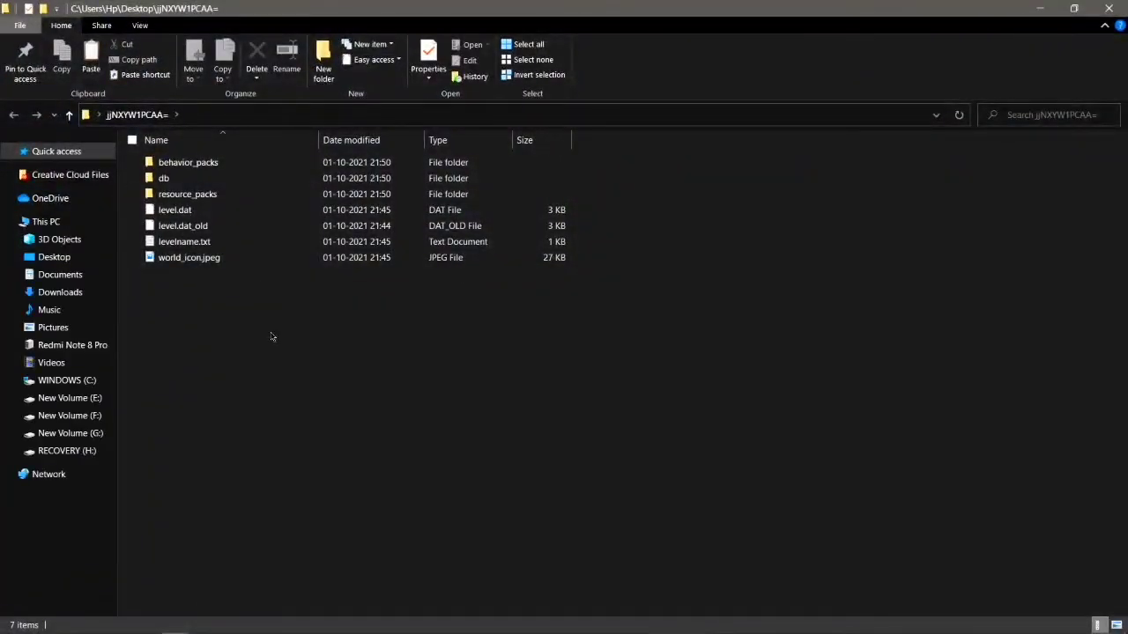
{"action": "double_click", "coordinate": [246, 241]}
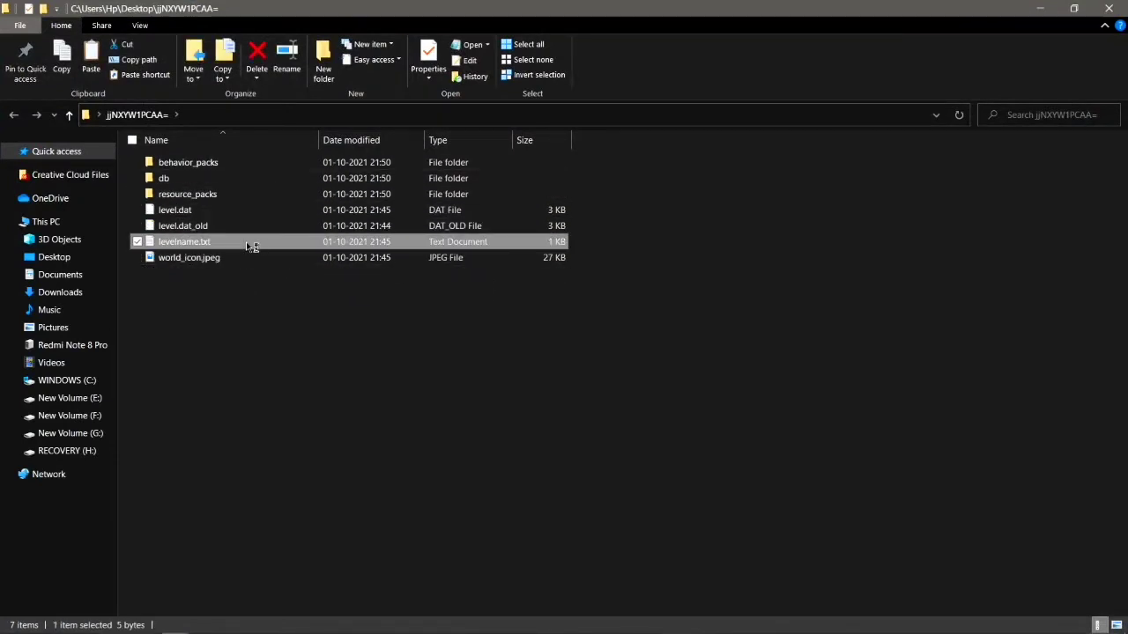
{"action": "left_click_drag", "start_coordinate": [113, 238], "coordinate": [60, 240]}
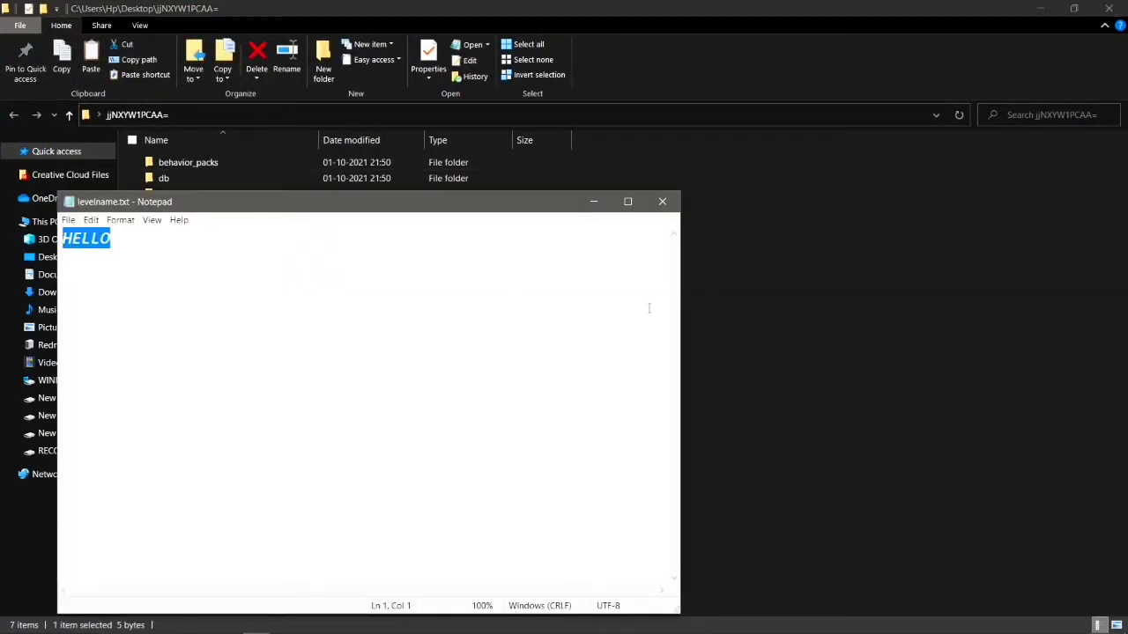
{"action": "left_click", "coordinate": [662, 201]}
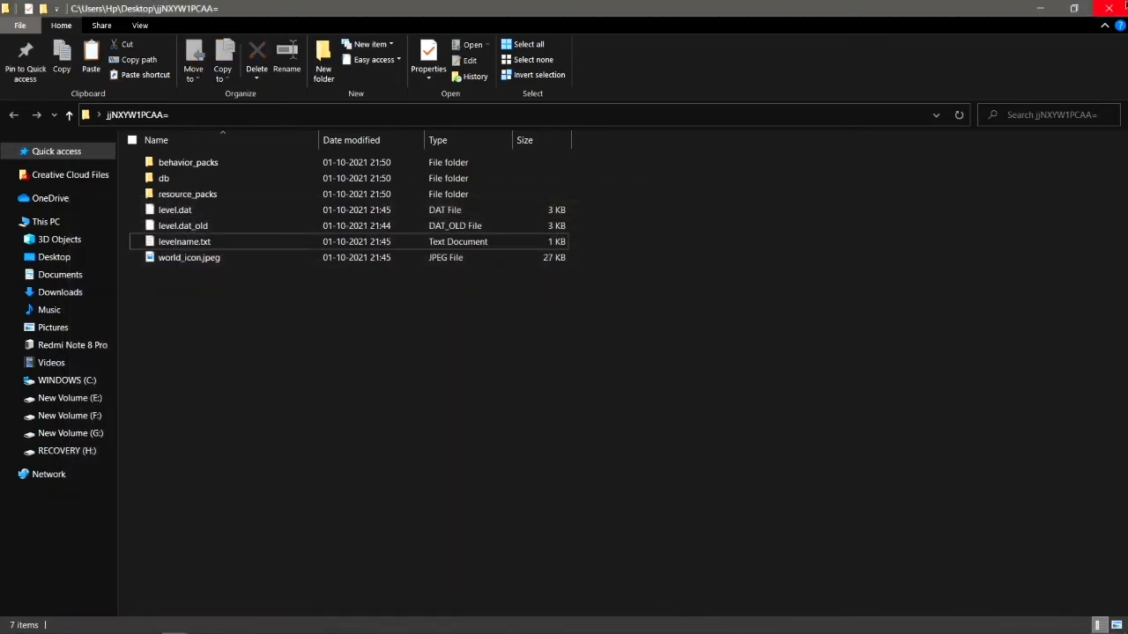
{"action": "left_click", "coordinate": [1109, 8]}
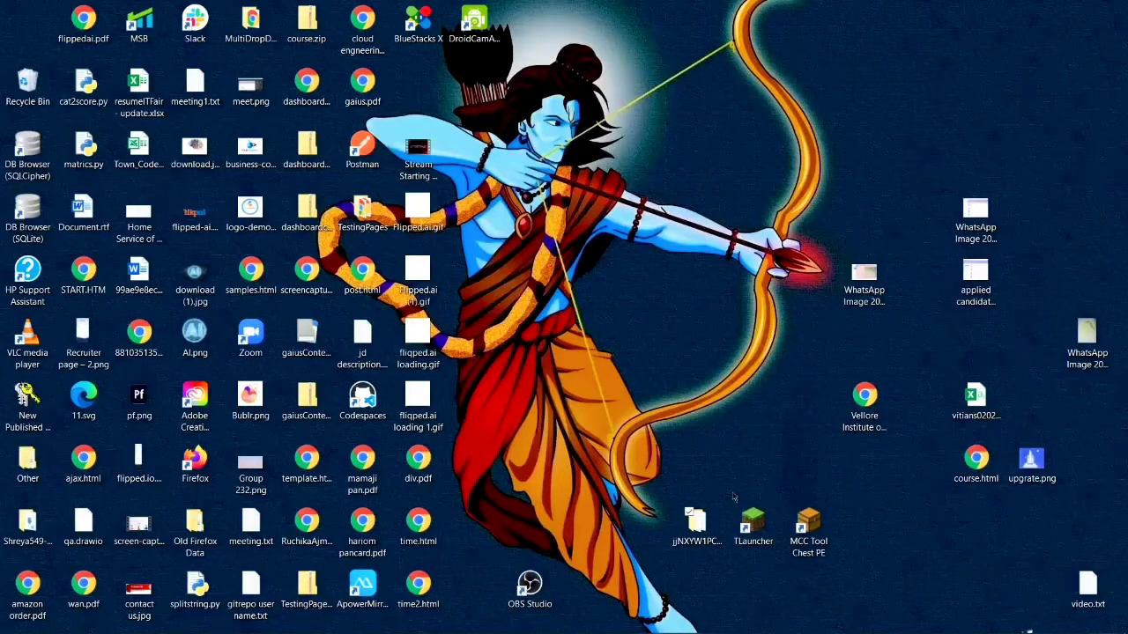
{"action": "left_click_drag", "start_coordinate": [732, 495], "coordinate": [799, 591]}
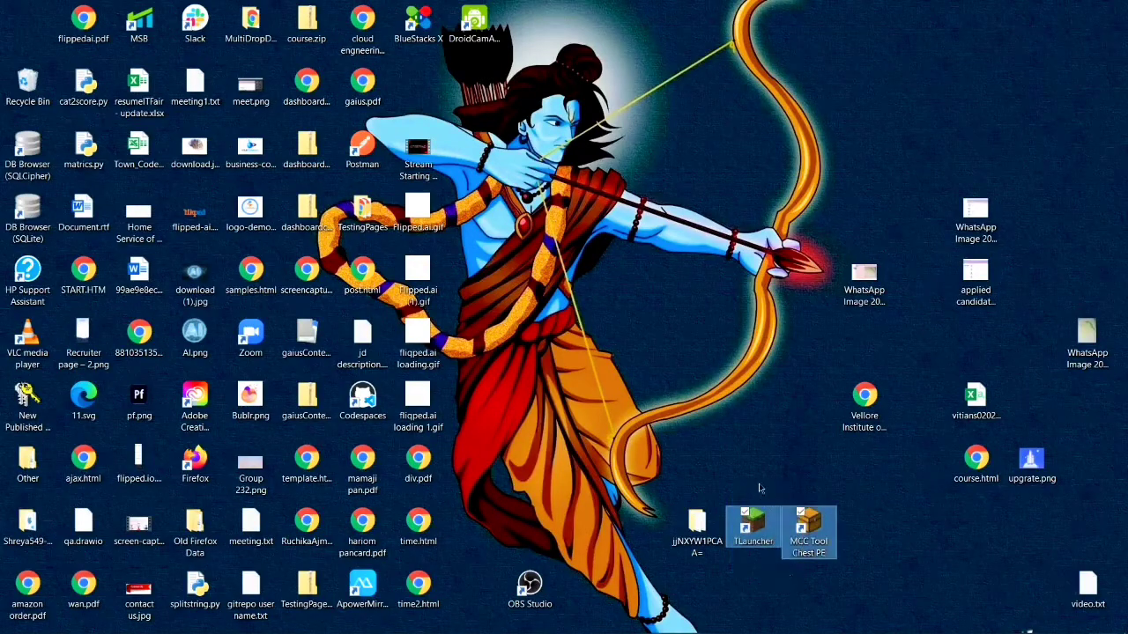
{"action": "left_click", "coordinate": [752, 477]}
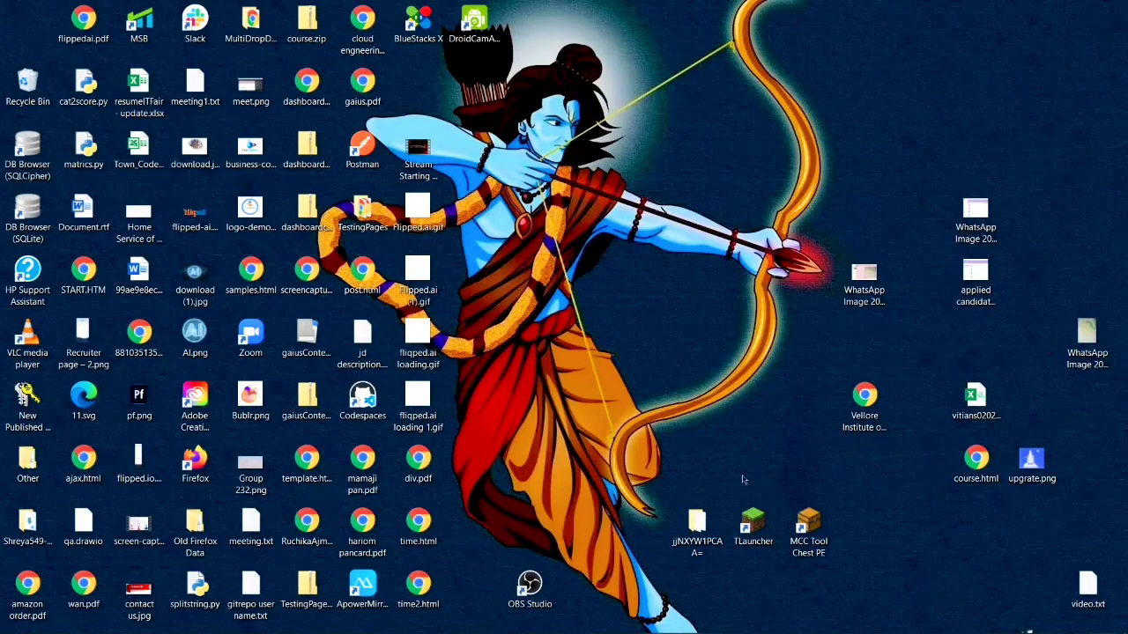
{"action": "left_click_drag", "start_coordinate": [721, 488], "coordinate": [846, 571]}
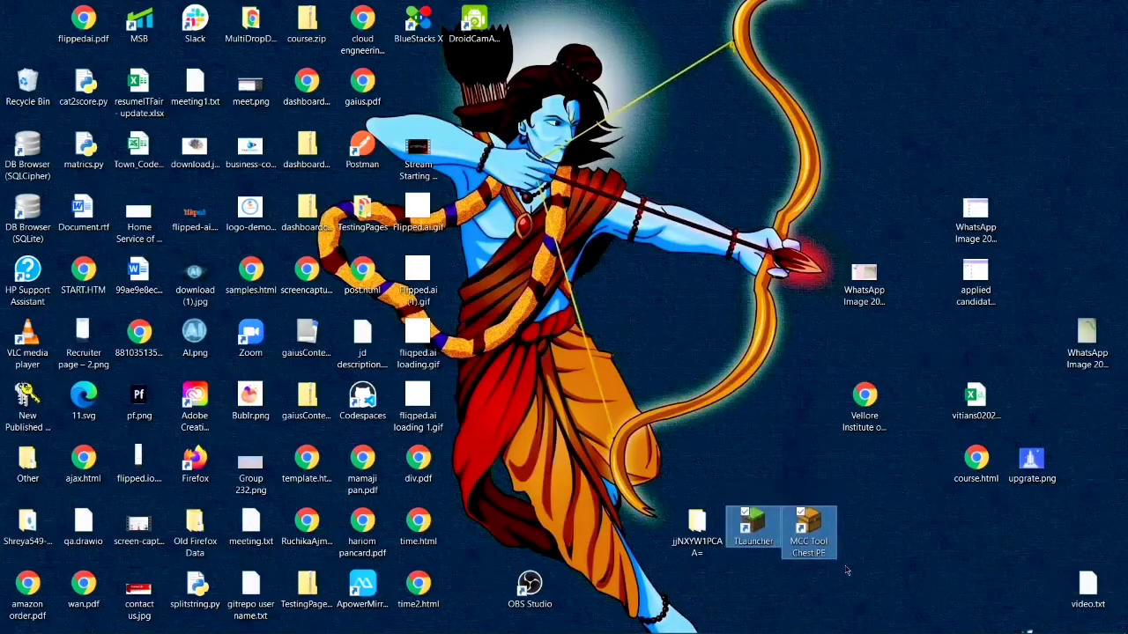
{"action": "left_click", "coordinate": [749, 531]}
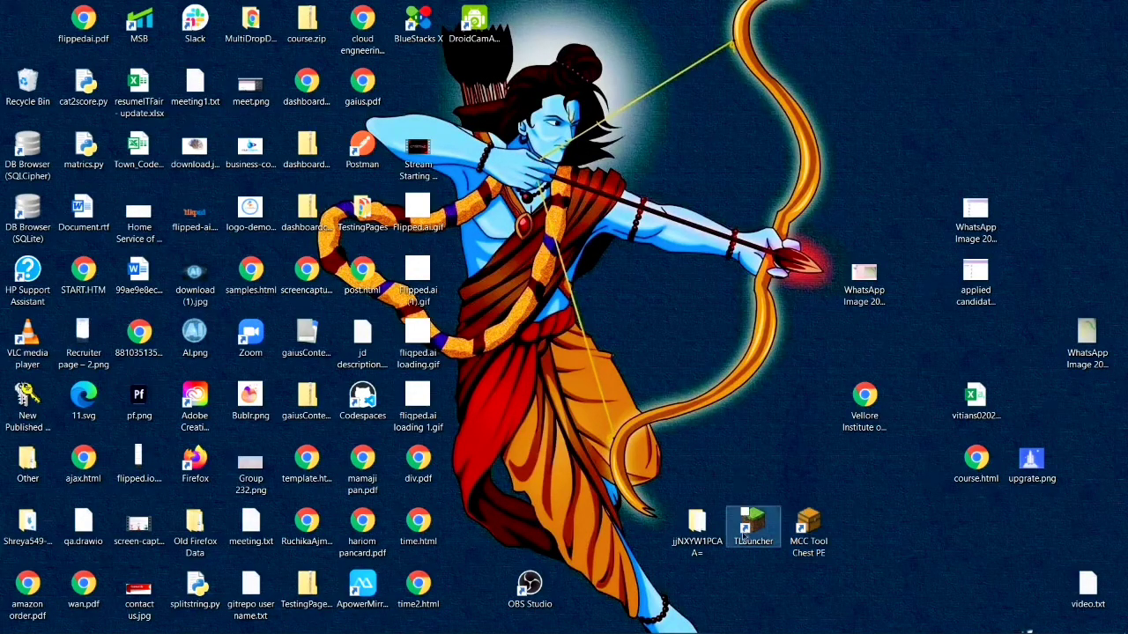
{"action": "left_click", "coordinate": [757, 562]}
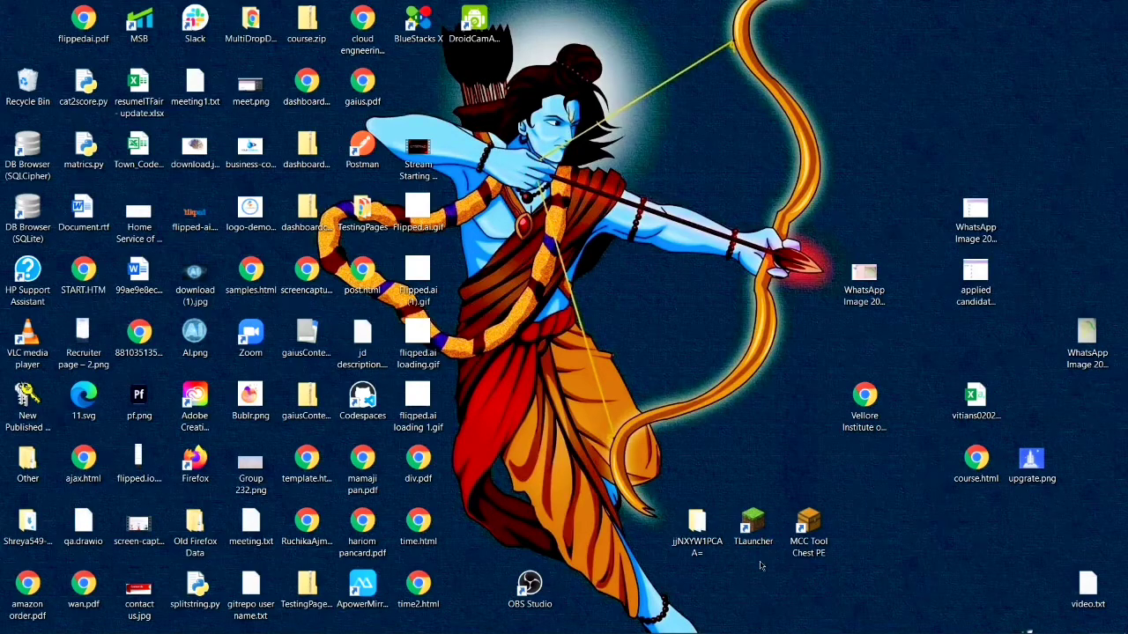
Launch MCC Tool Chest PE from the desktop
{"action": "left_click", "coordinate": [807, 562]}
{"action": "double_click", "coordinate": [807, 562]}
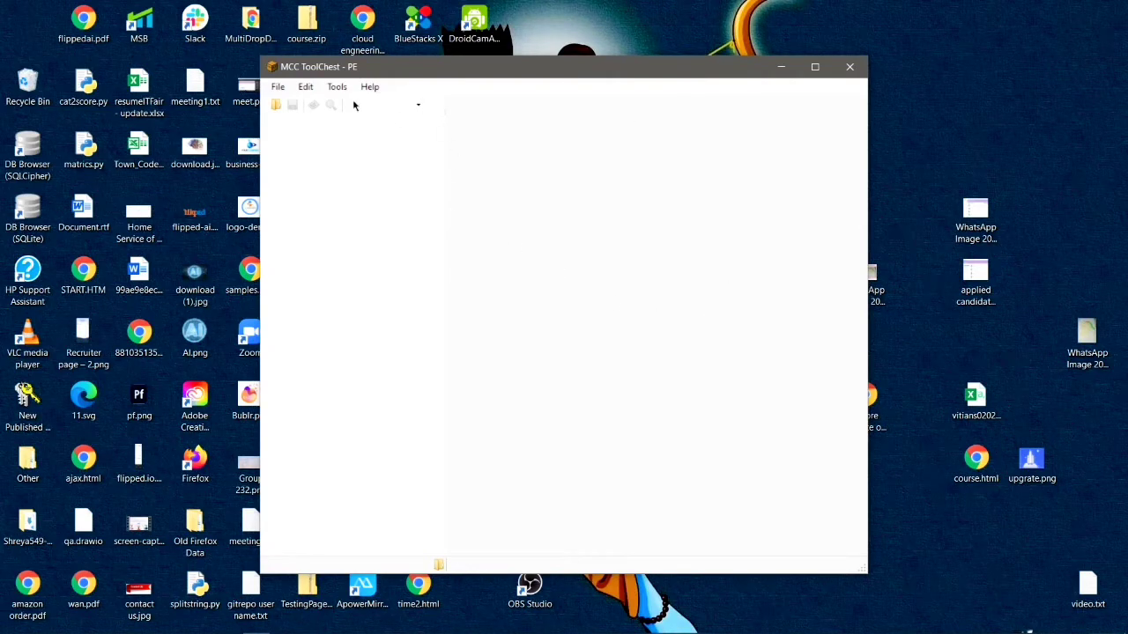
{"action": "left_click", "coordinate": [278, 87]}
{"action": "left_click", "coordinate": [302, 102]}
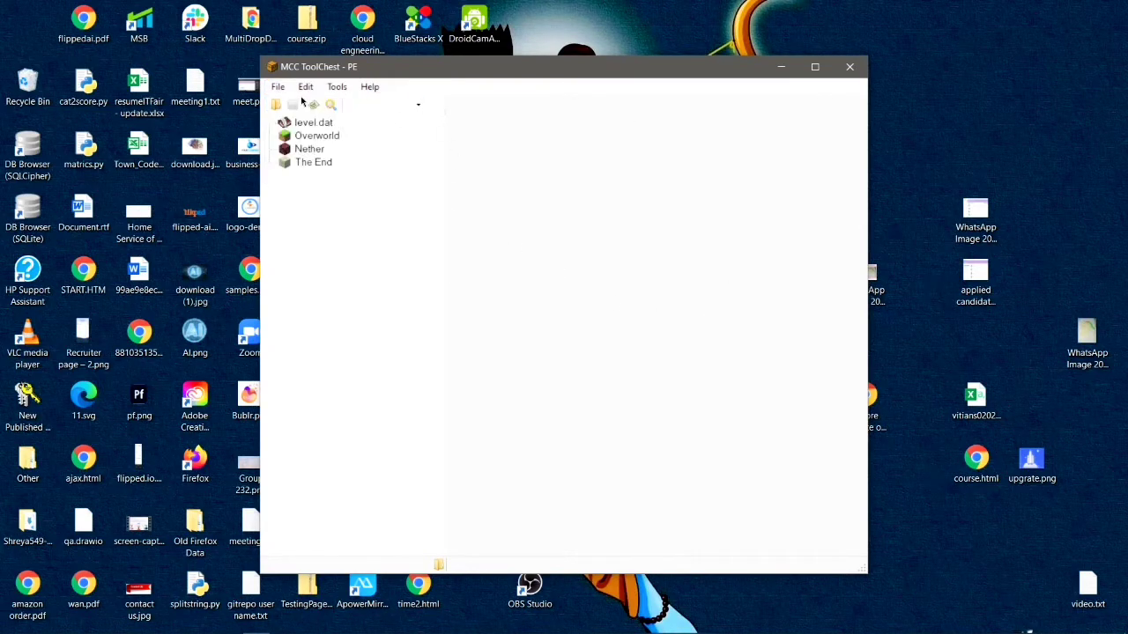
{"action": "left_click", "coordinate": [277, 86]}
{"action": "left_click", "coordinate": [304, 103]}
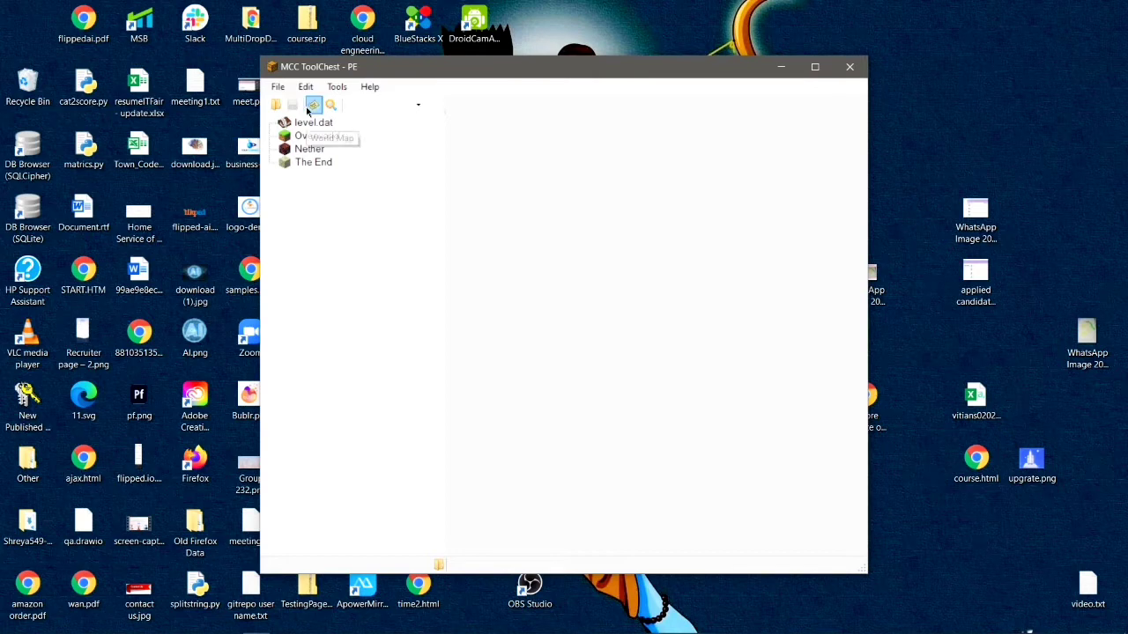
Open the jjNXYW1PCAA= folder from the Desktop as the MCPE world
{"action": "left_click", "coordinate": [279, 89]}
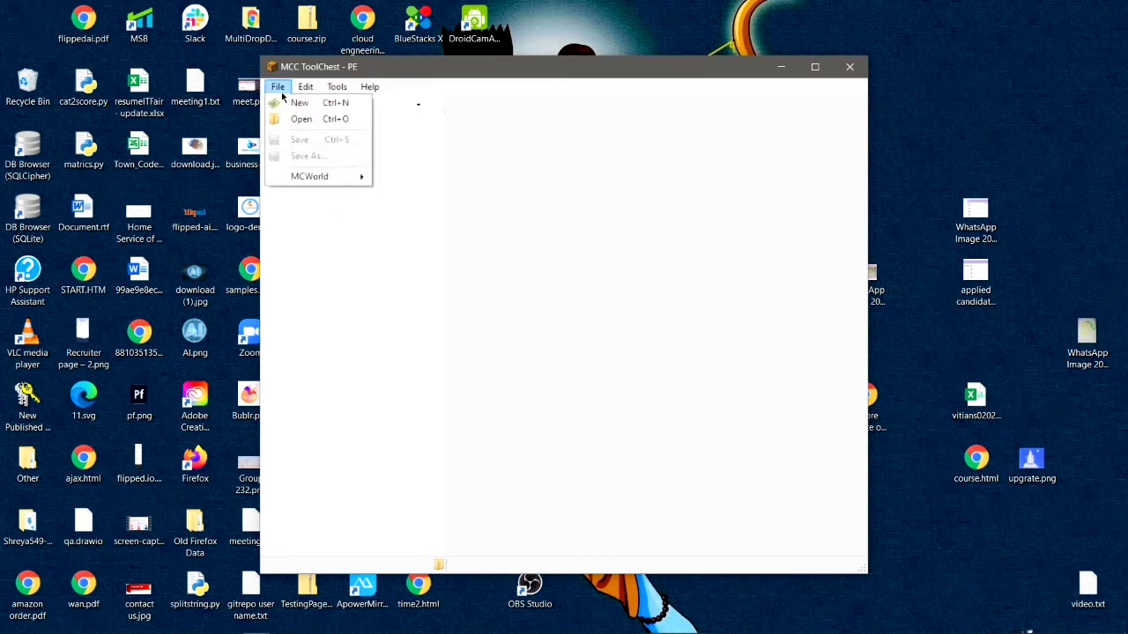
{"action": "left_click", "coordinate": [299, 118]}
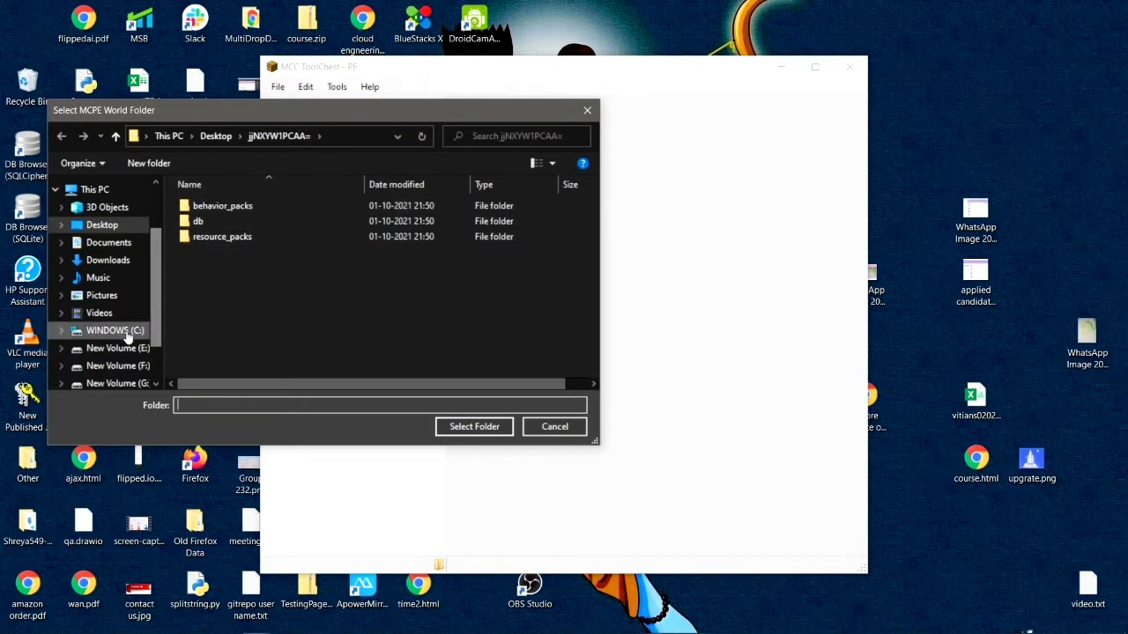
{"action": "scroll", "coordinate": [127, 337], "scroll_direction": "down", "scroll_amount": 1}
{"action": "scroll", "coordinate": [121, 291], "scroll_direction": "up", "scroll_amount": 1}
{"action": "left_click", "coordinate": [112, 227]}
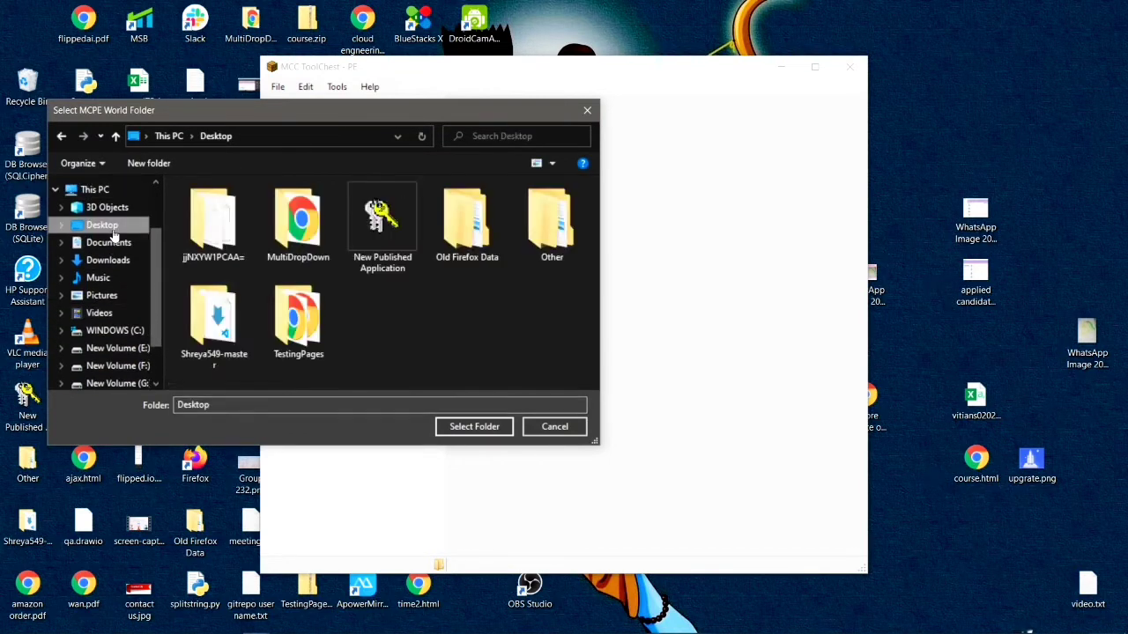
{"action": "left_click", "coordinate": [215, 227]}
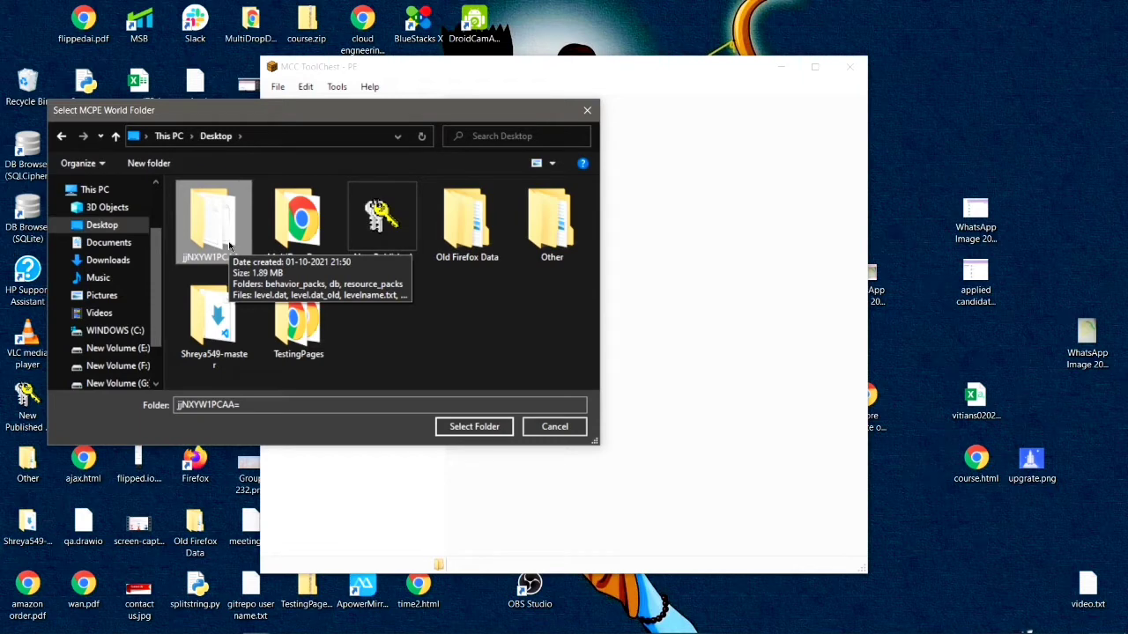
{"action": "left_click", "coordinate": [482, 428]}
View the opened world's player record with its health, hunger and position
{"action": "left_click", "coordinate": [324, 136]}
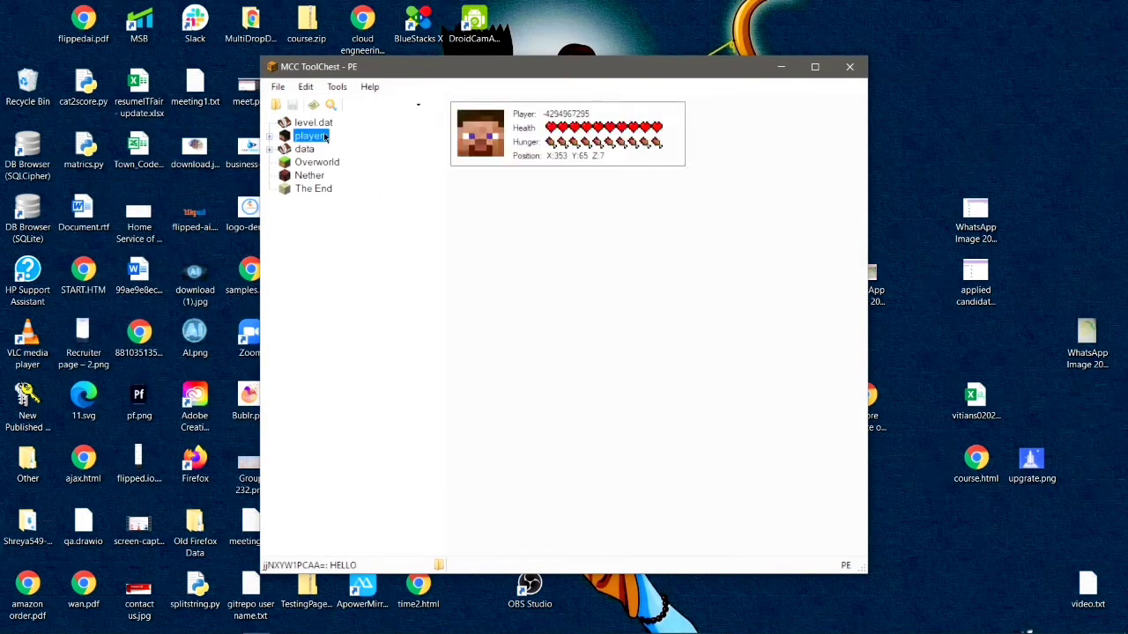
{"action": "left_click", "coordinate": [615, 152]}
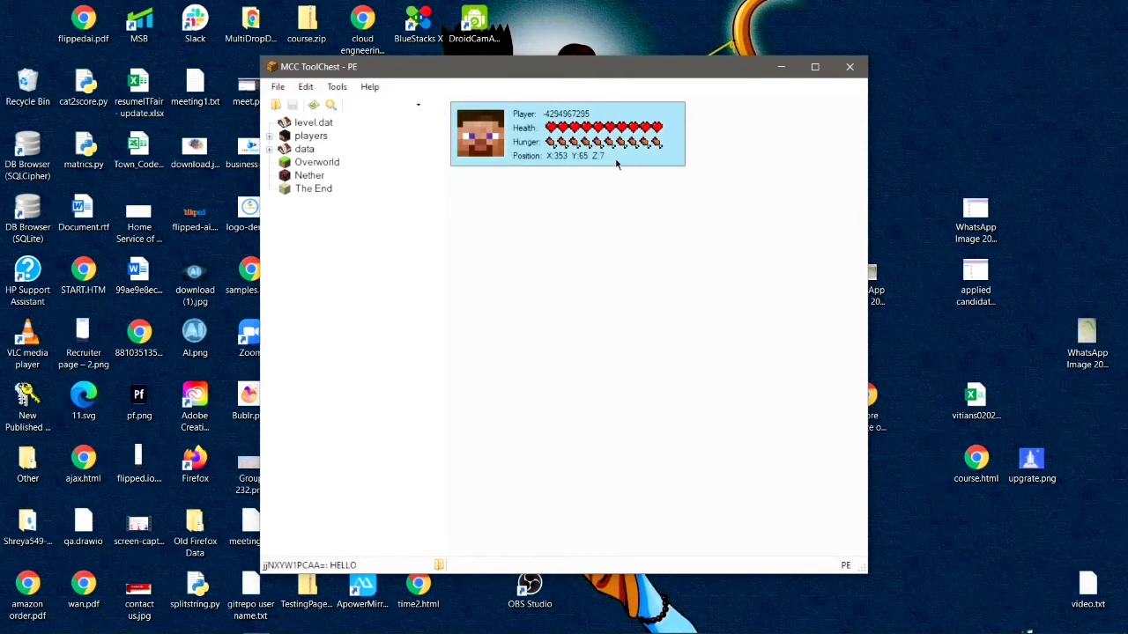
{"action": "left_click", "coordinate": [587, 168]}
{"action": "left_click", "coordinate": [358, 181]}
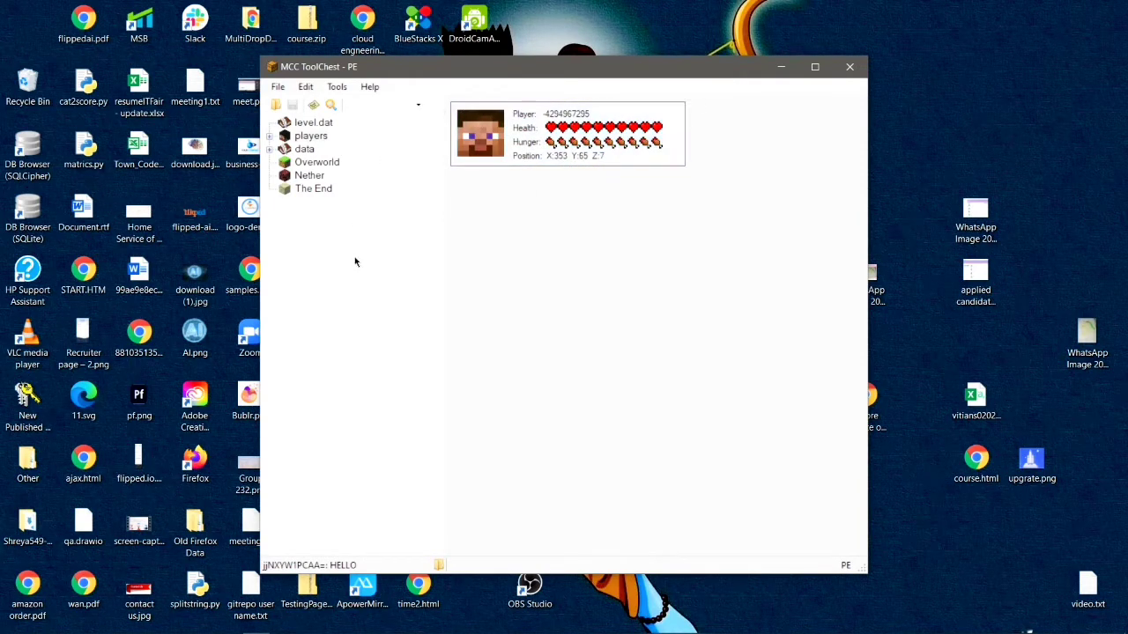
Set up a conversion to Java and create a new Java world with the save folder name Subs as its destination
{"action": "left_click", "coordinate": [337, 86]}
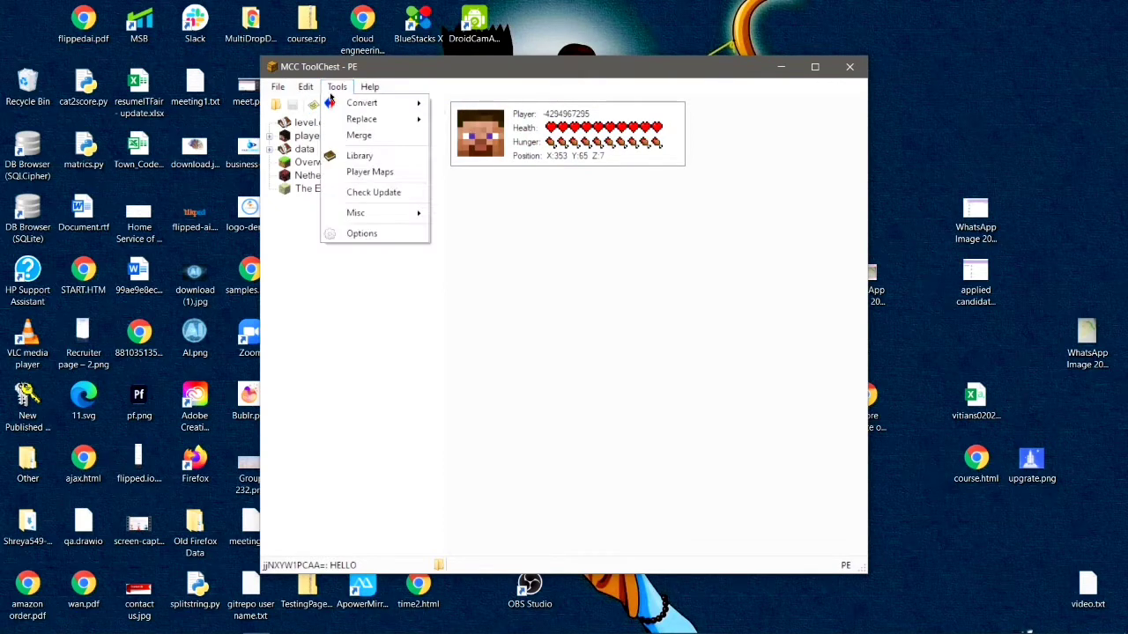
{"action": "mouse_move", "coordinate": [356, 105]}
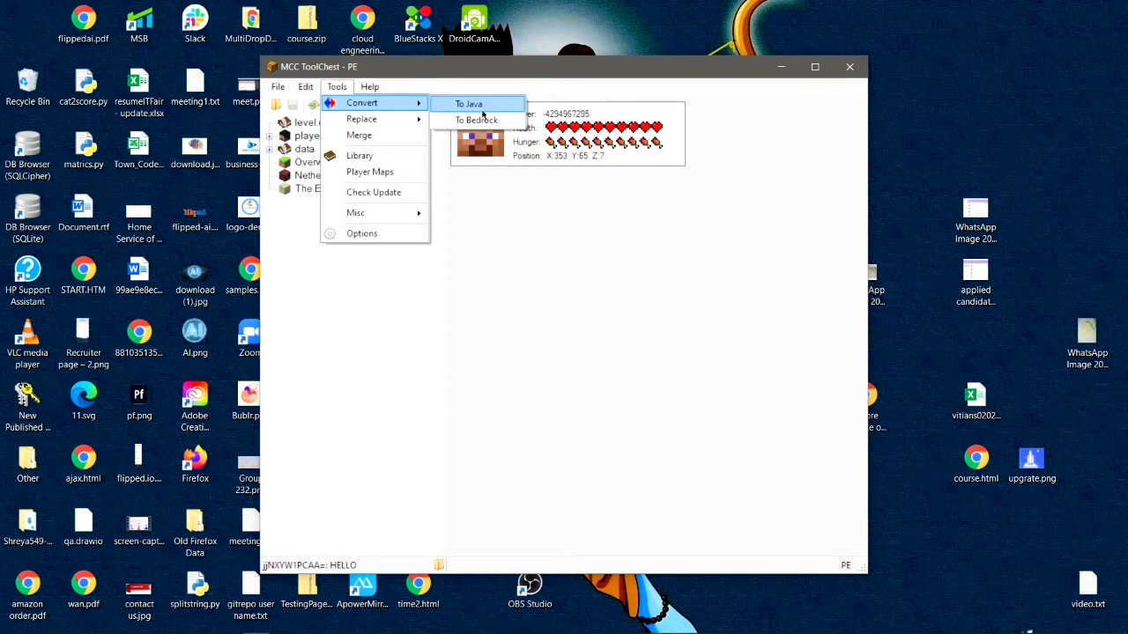
{"action": "left_click", "coordinate": [484, 108]}
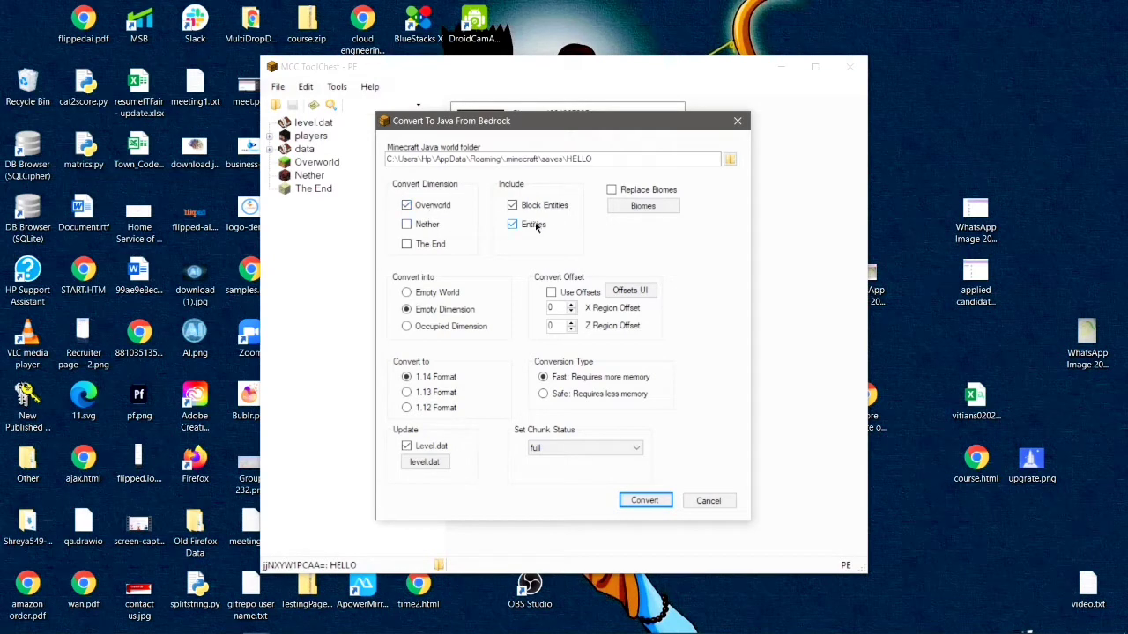
{"action": "left_click", "coordinate": [729, 159]}
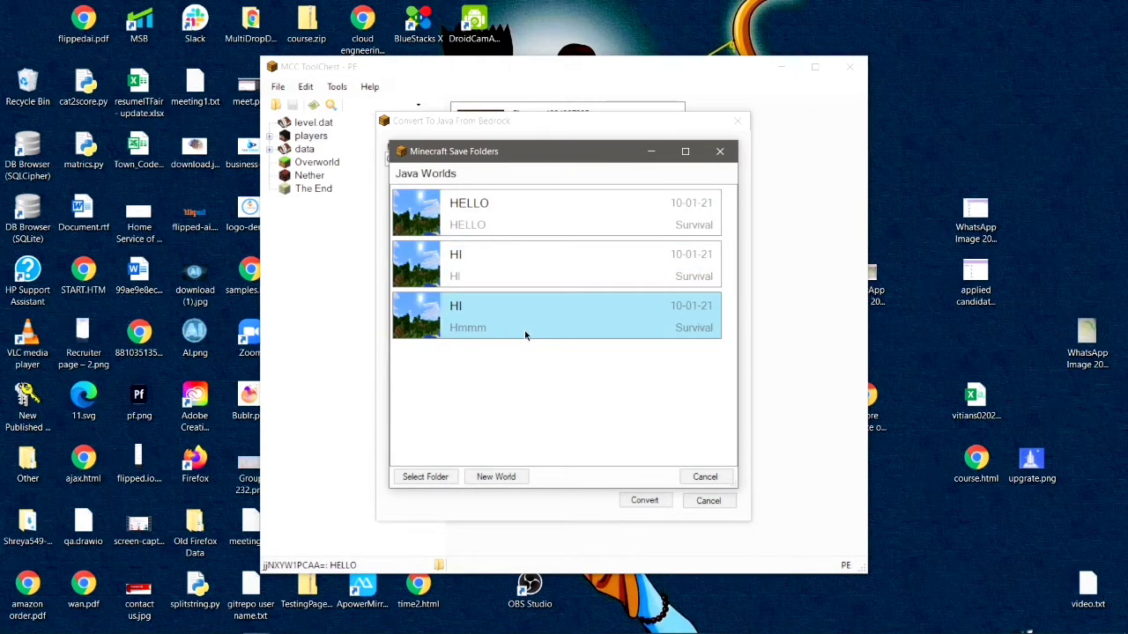
{"action": "left_click", "coordinate": [499, 475]}
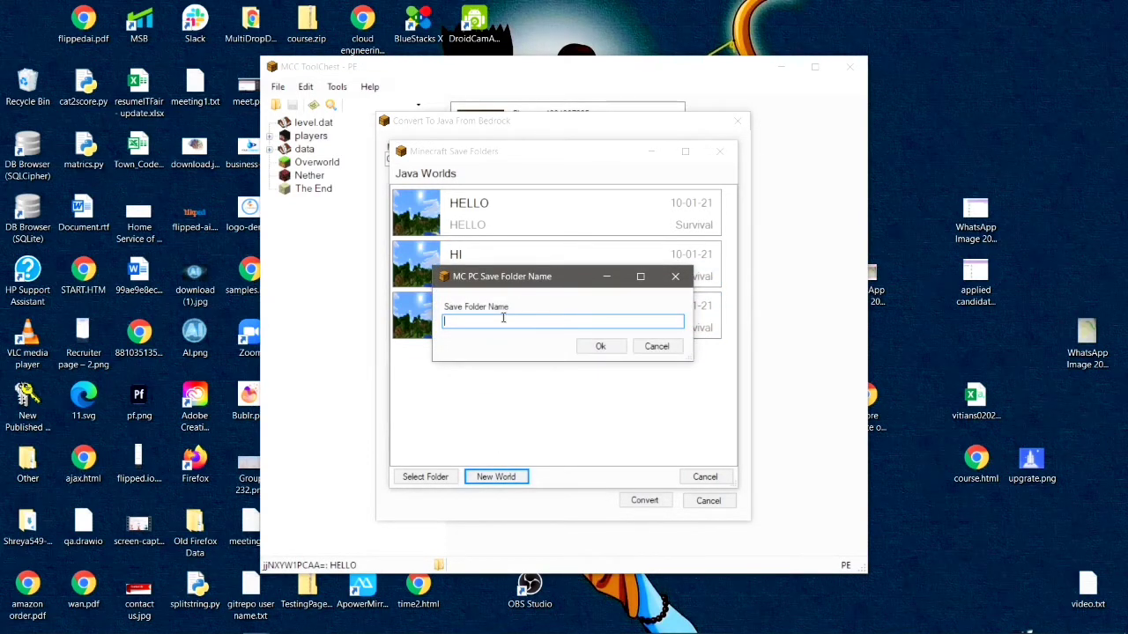
{"action": "type", "text": "Subs"}
{"action": "left_click", "coordinate": [600, 348]}
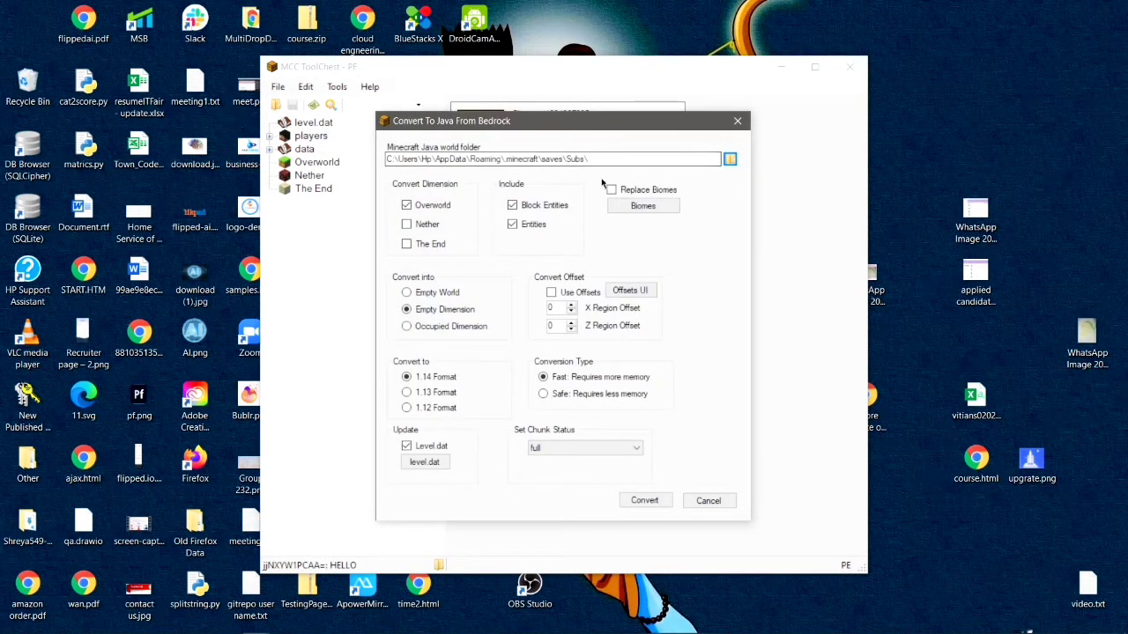
Include the Nether and The End dimensions, run the conversion to Java and dismiss its messages
{"action": "left_click", "coordinate": [428, 229]}
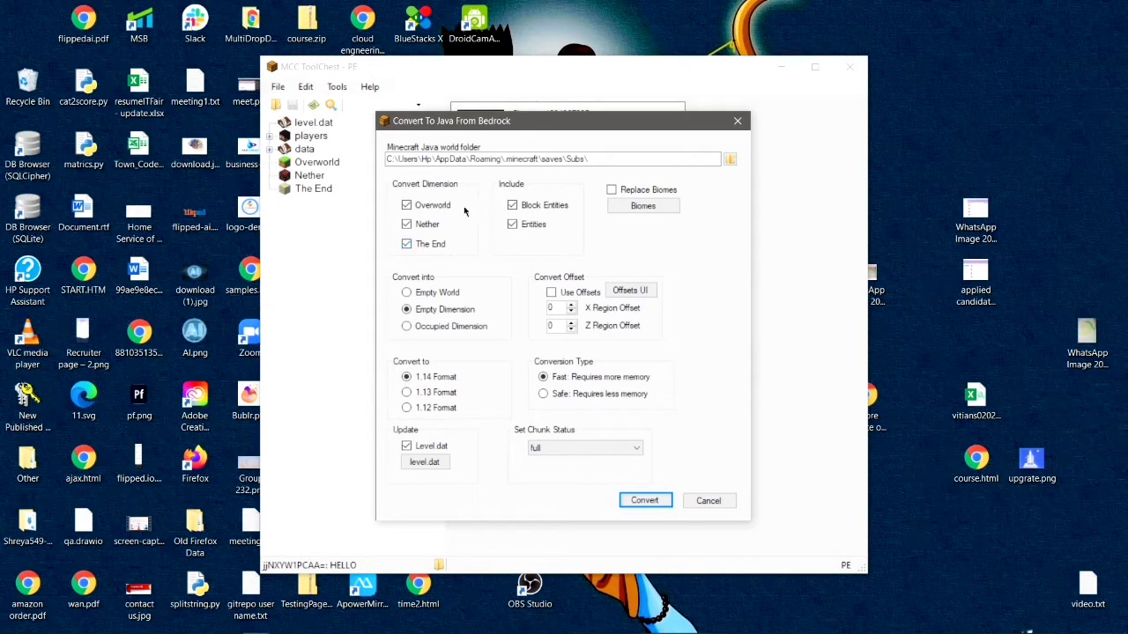
{"action": "left_click", "coordinate": [644, 500]}
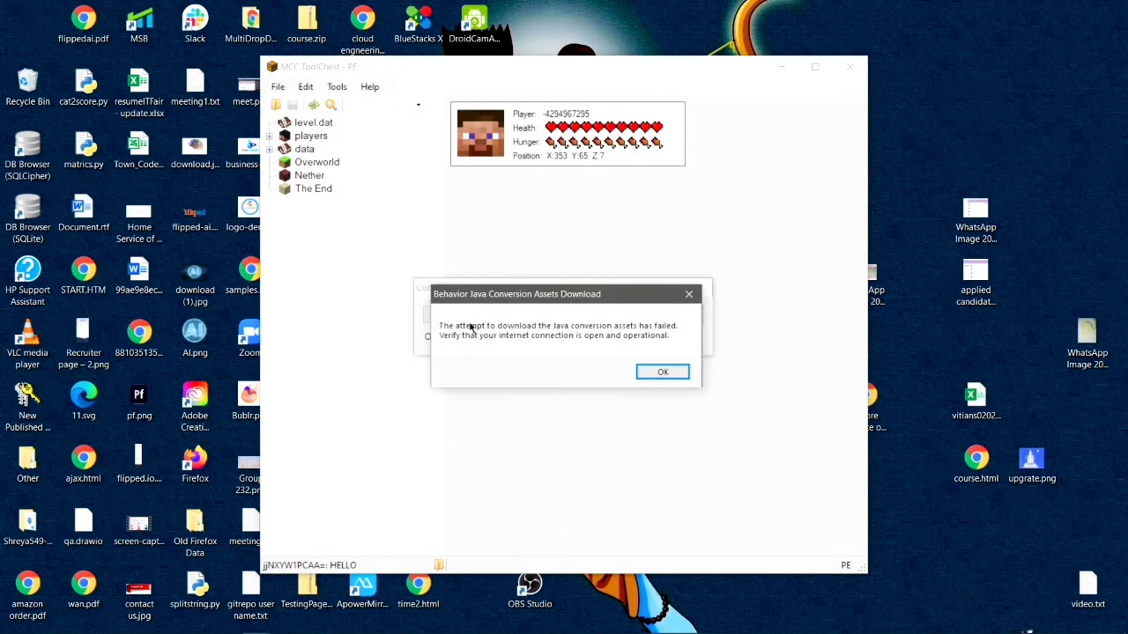
{"action": "left_click", "coordinate": [648, 379]}
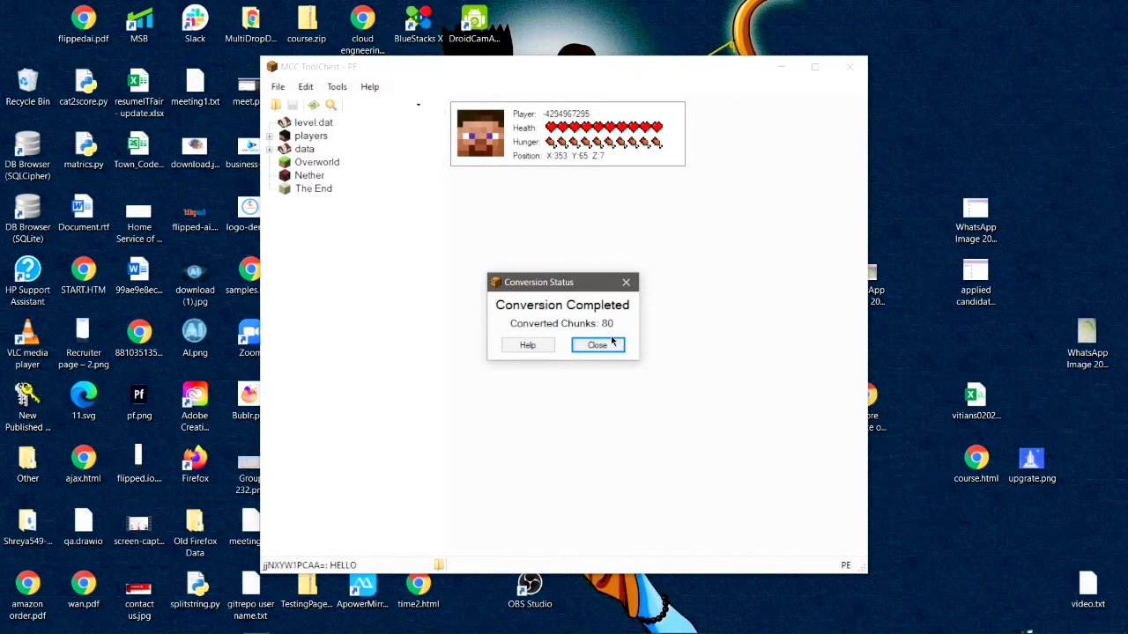
{"action": "left_click", "coordinate": [597, 345]}
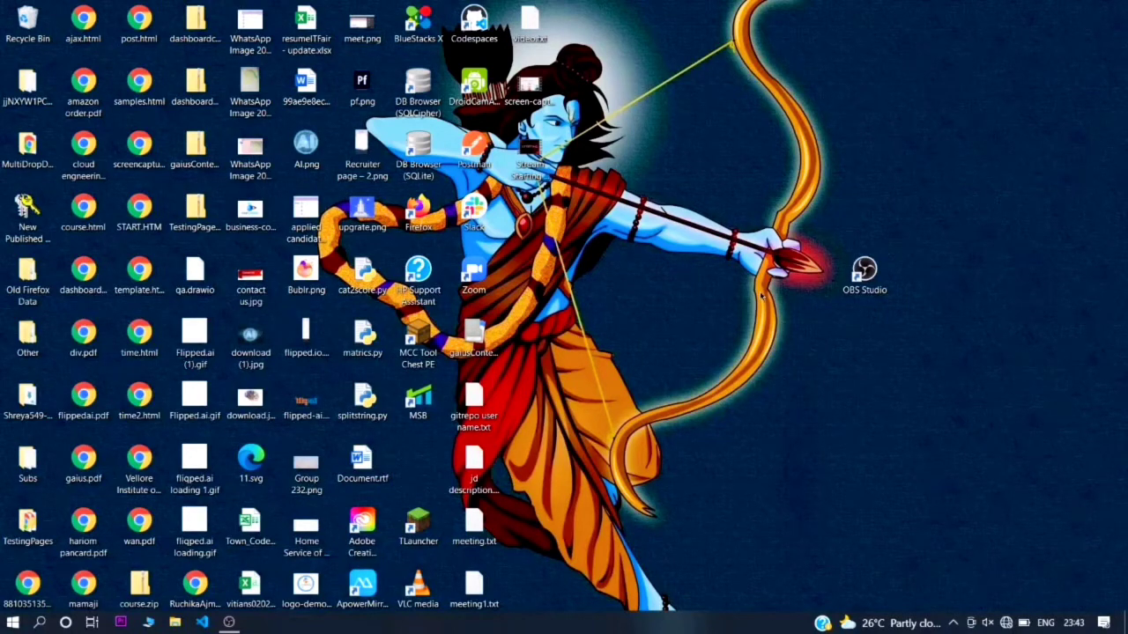
Open the %appdata% folder through the Run dialog and go to the saves folder inside .minecraft
{"action": "key", "text": "super"}
{"action": "type", "text": "r"}
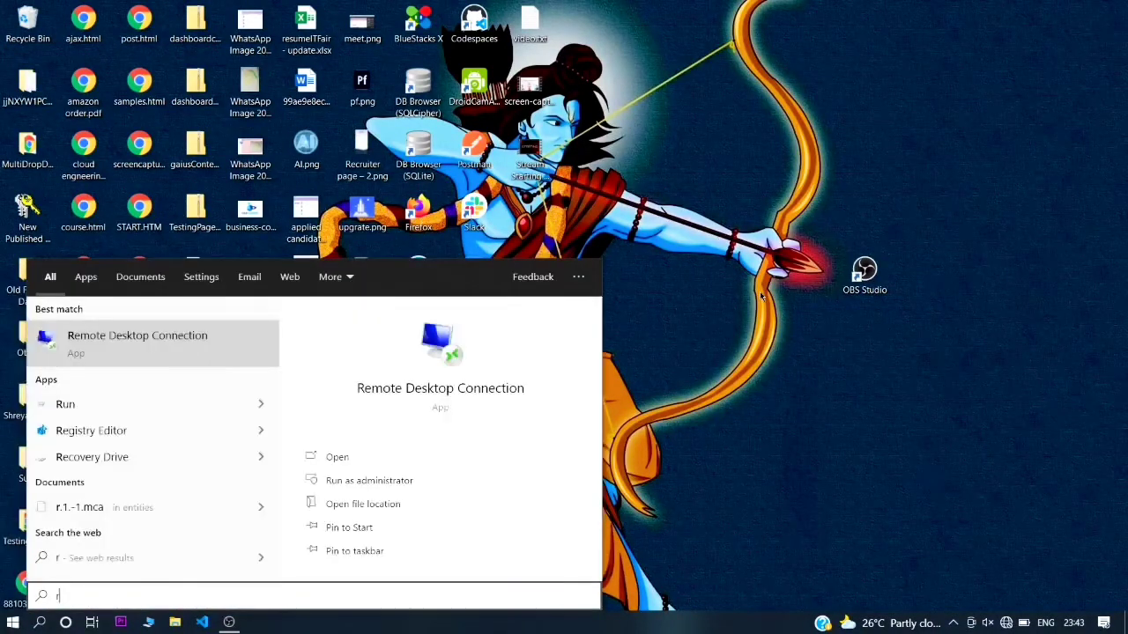
{"action": "type", "text": "un"}
{"action": "key", "text": "Return"}
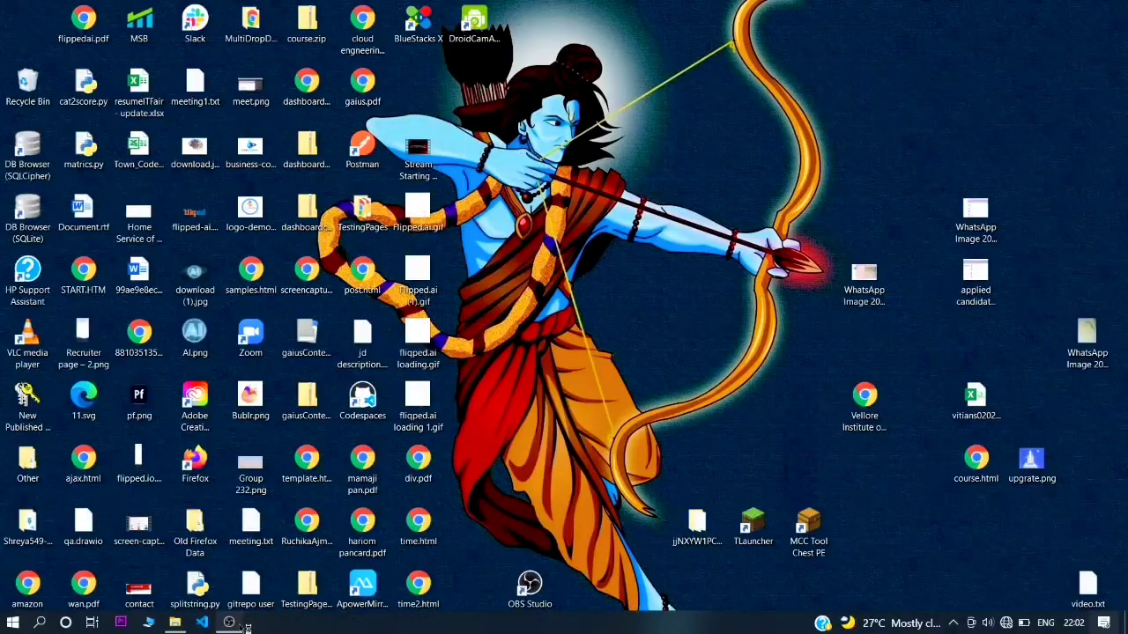
{"action": "left_click", "coordinate": [234, 624]}
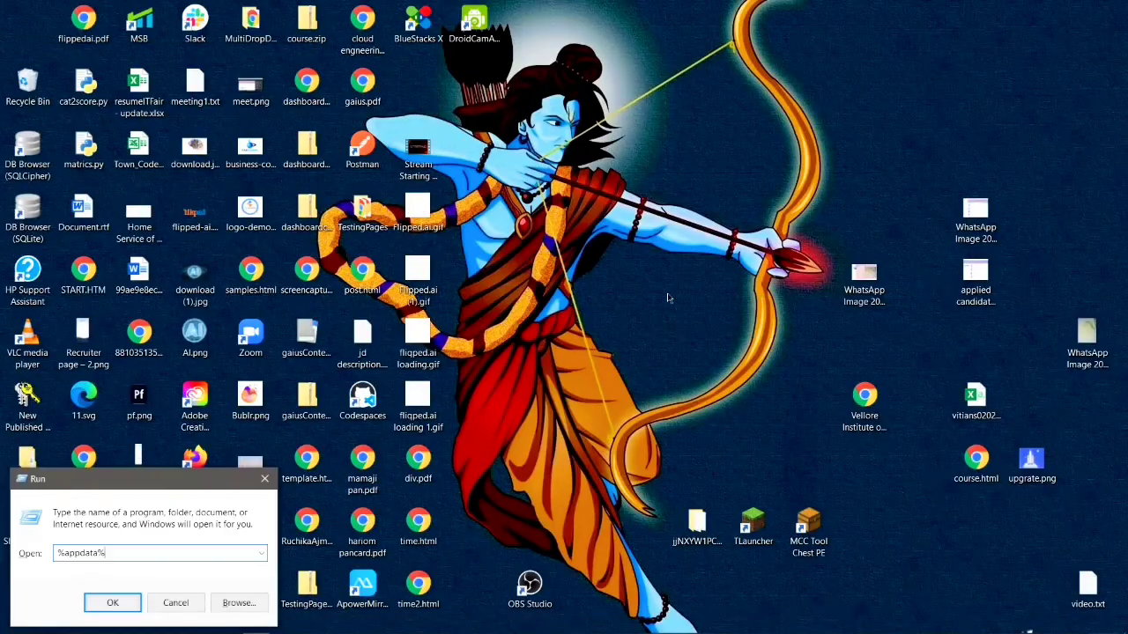
{"action": "key", "text": "Return"}
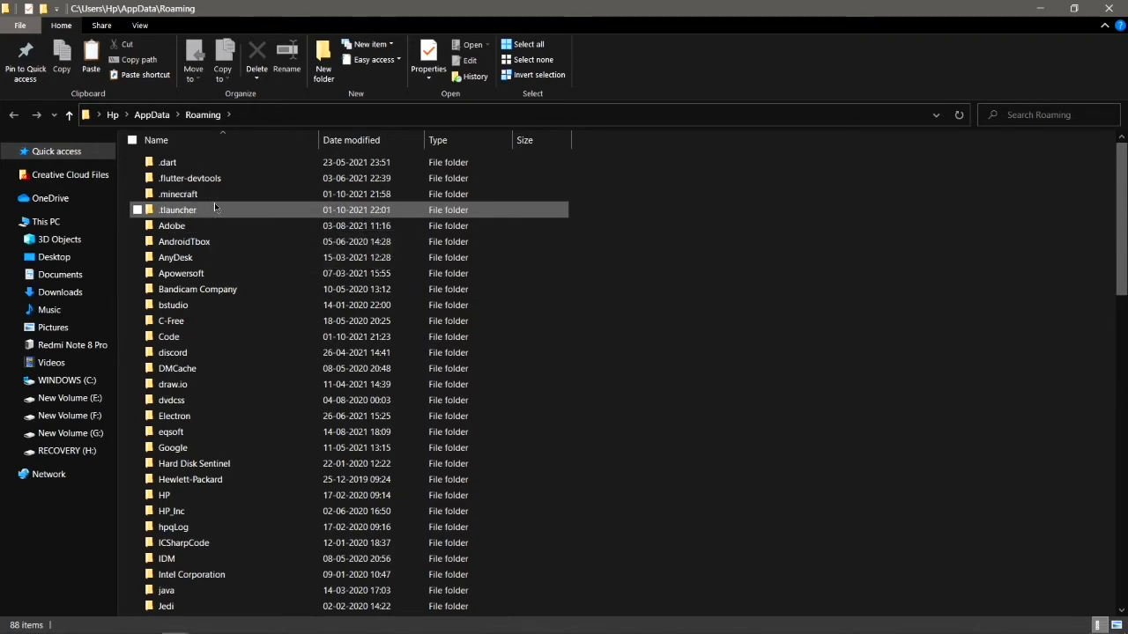
{"action": "double_click", "coordinate": [210, 194]}
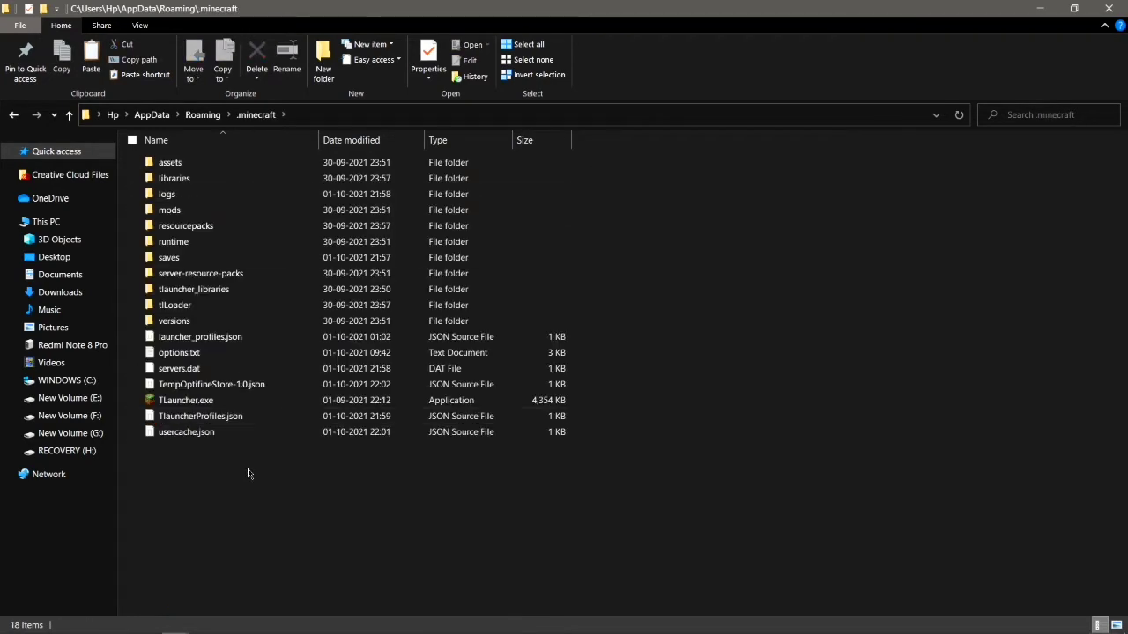
{"action": "double_click", "coordinate": [199, 260]}
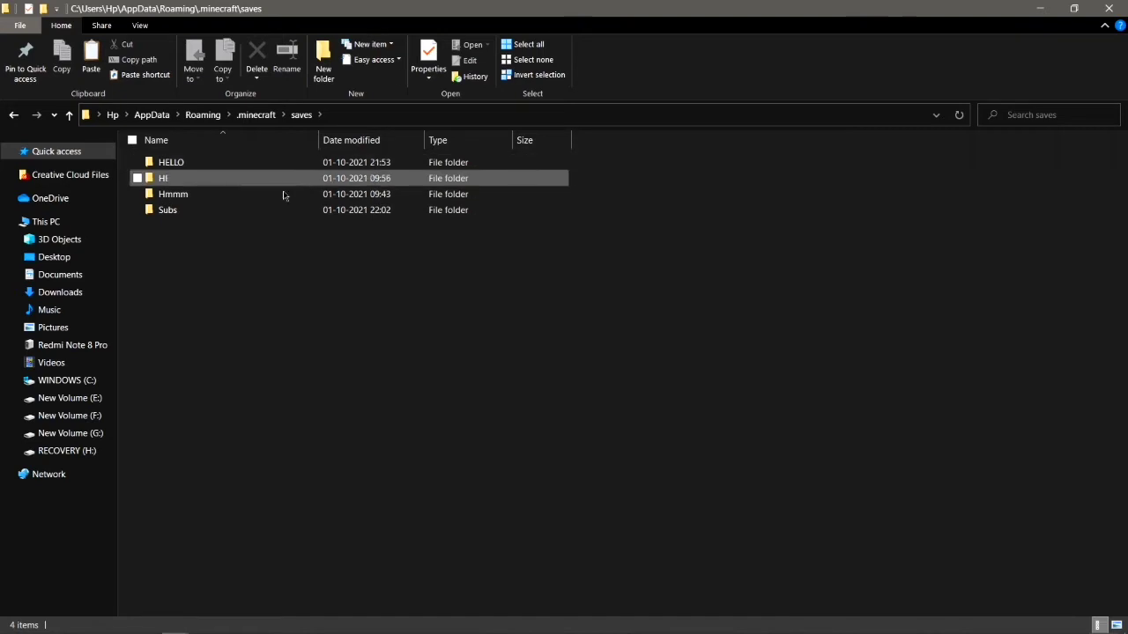
Copy the converted Subs world folder from saves to an empty spot on the desktop
{"action": "left_click", "coordinate": [246, 212]}
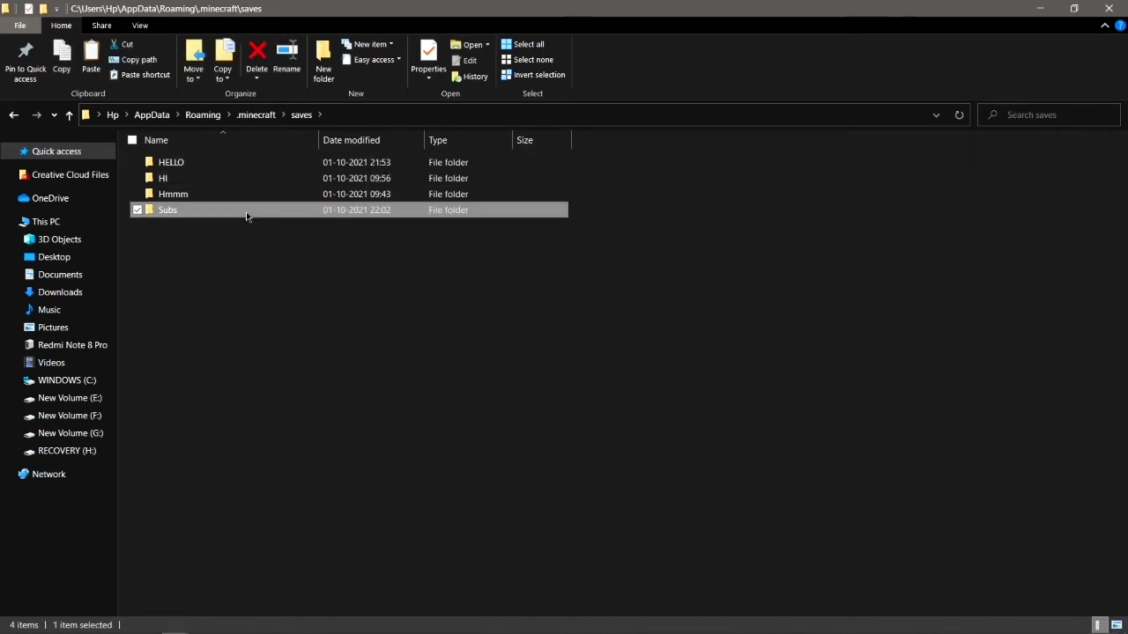
{"action": "right_click", "coordinate": [246, 215]}
{"action": "left_click", "coordinate": [306, 530]}
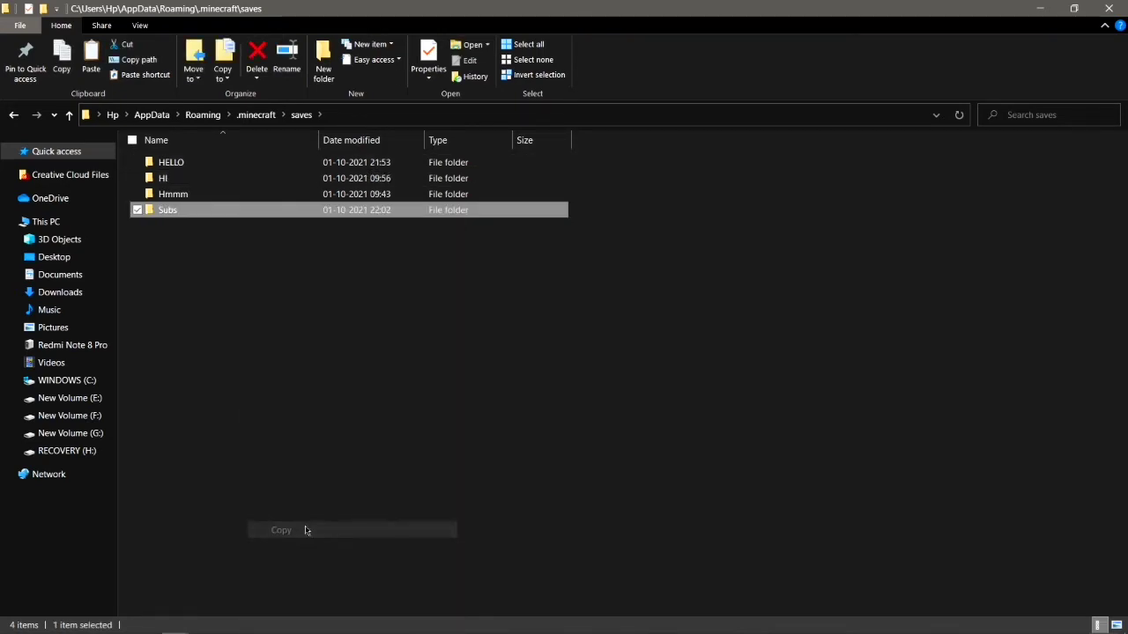
{"action": "left_click", "coordinate": [1108, 8]}
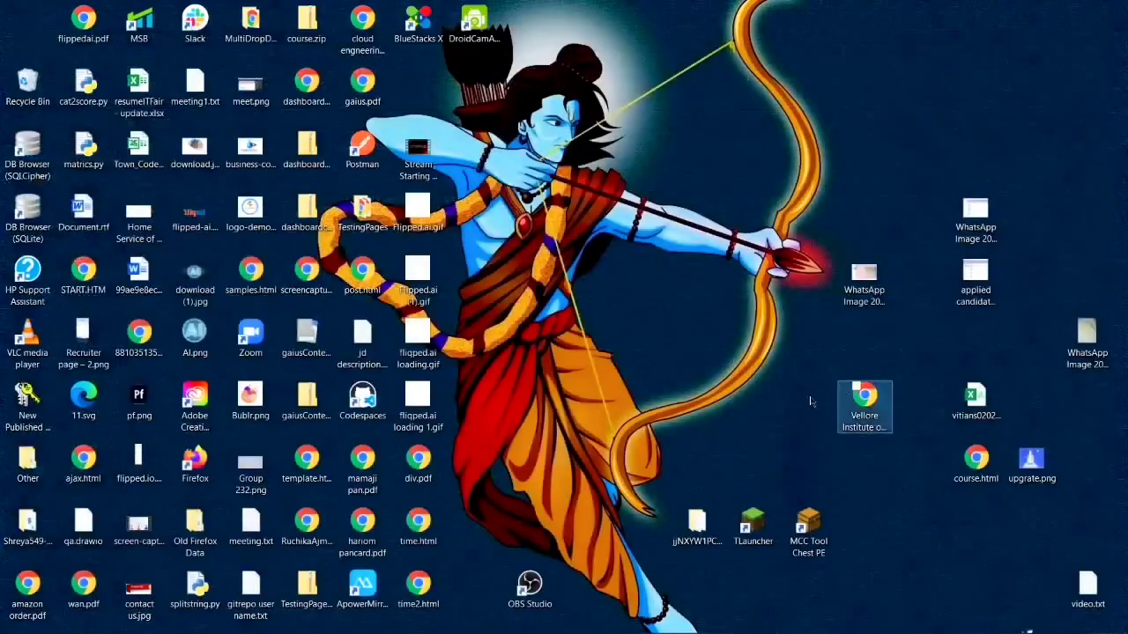
{"action": "right_click", "coordinate": [765, 413]}
{"action": "left_click", "coordinate": [797, 479]}
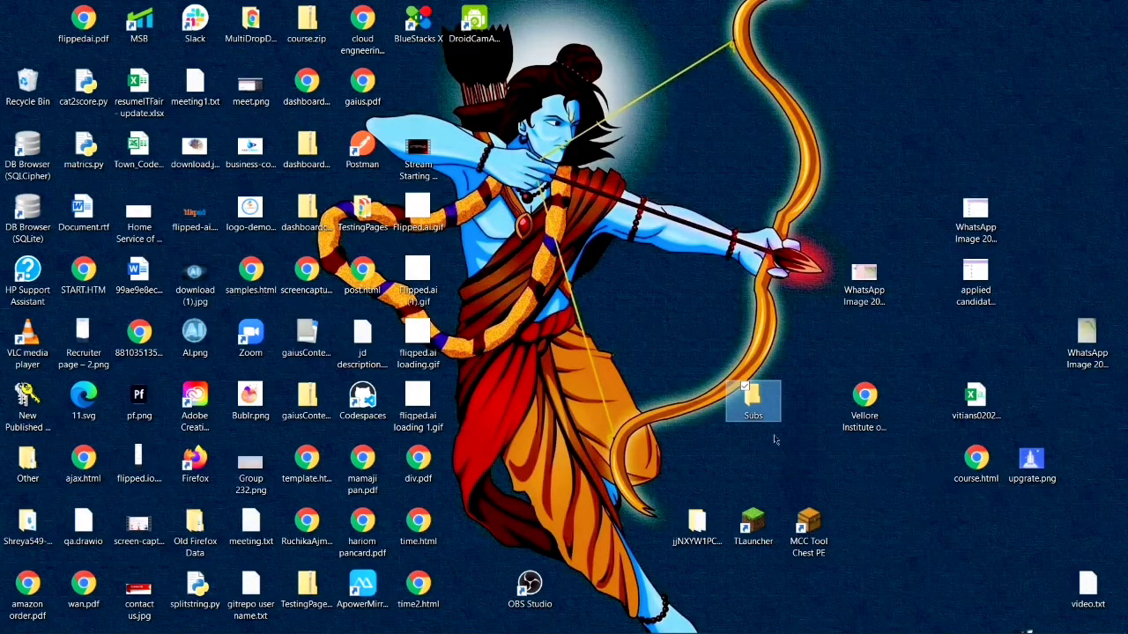
{"action": "left_click_drag", "start_coordinate": [765, 417], "coordinate": [758, 440]}
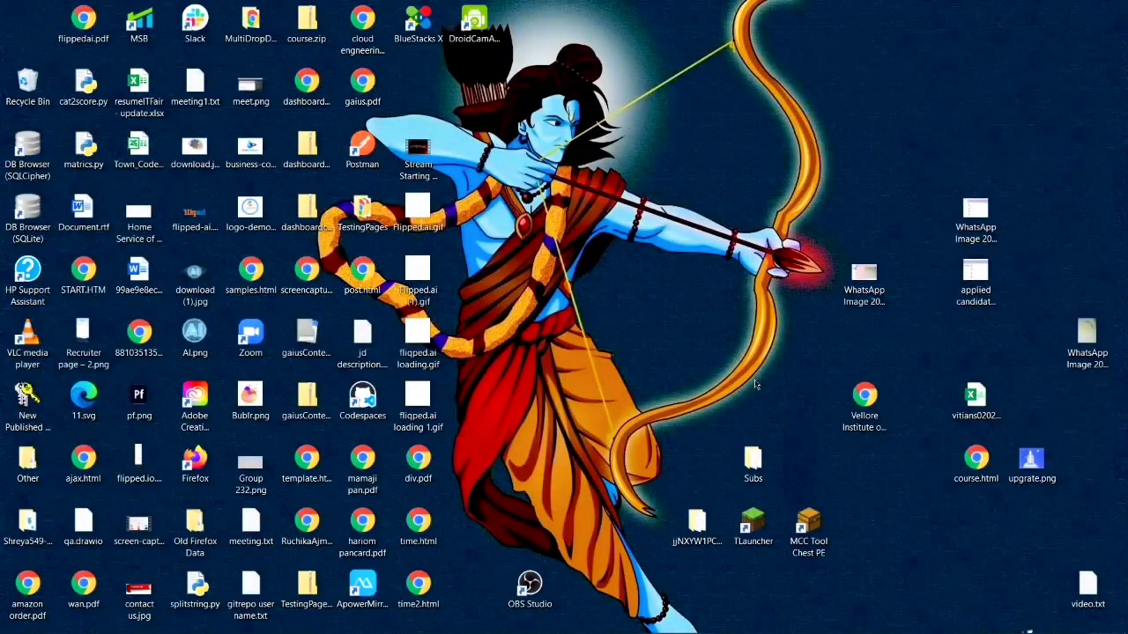
Switch to Google Chrome, search for aternos and open the Aternos website
{"action": "key", "text": "super"}
{"action": "type", "text": "chro"}
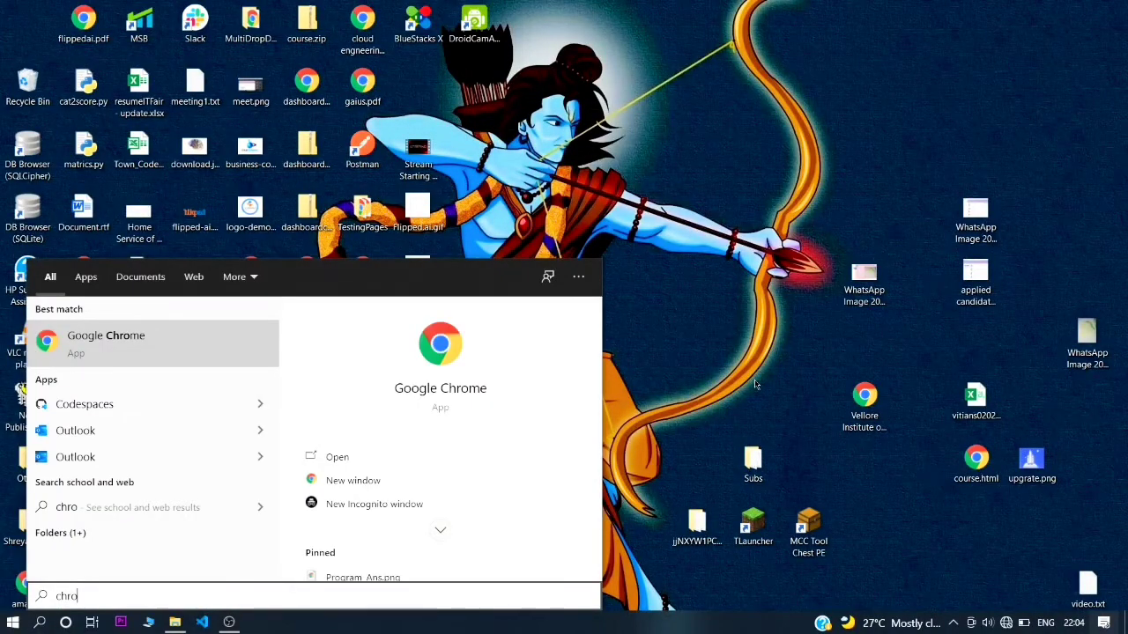
{"action": "key", "text": "Return"}
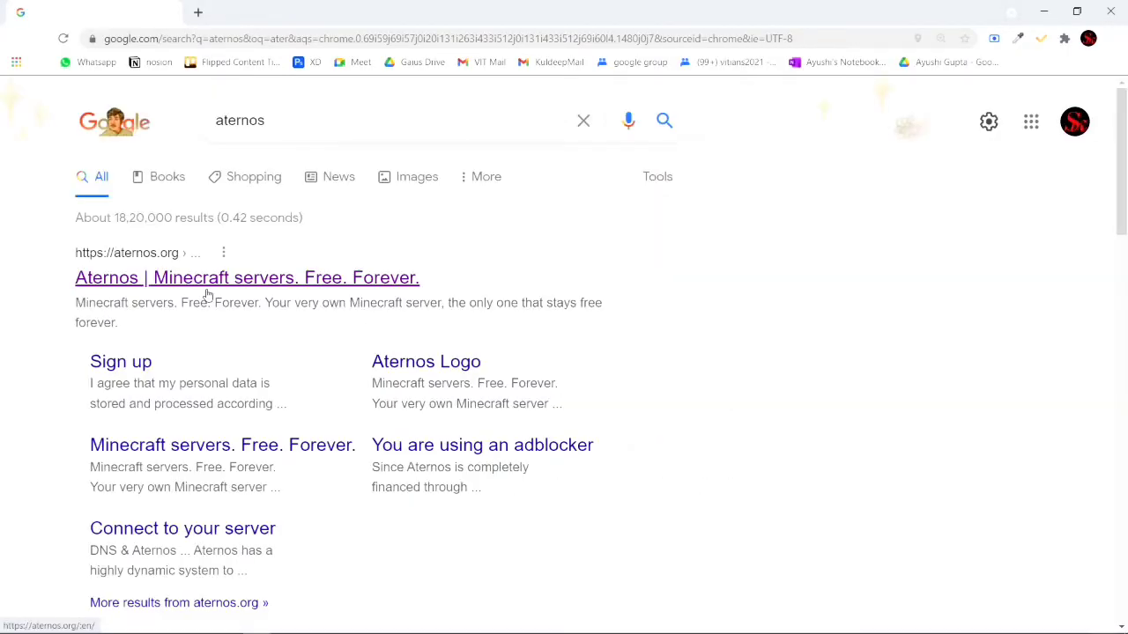
{"action": "left_click", "coordinate": [208, 291]}
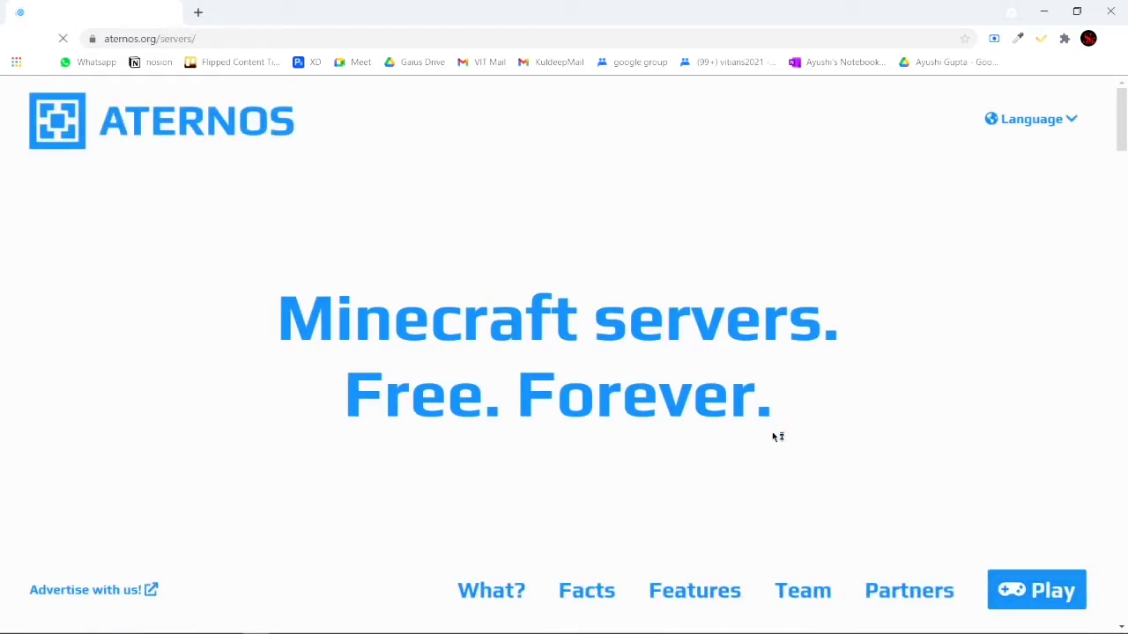
Permanently delete the existing PaperMC server and create a new Java Edition server
{"action": "left_click", "coordinate": [837, 257]}
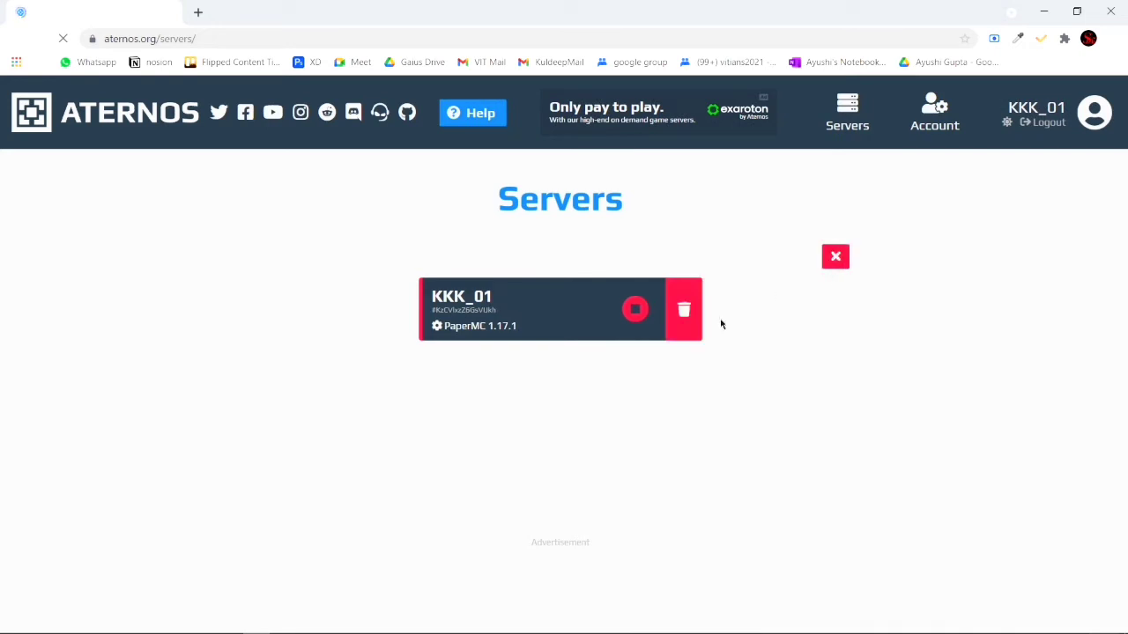
{"action": "left_click", "coordinate": [685, 319]}
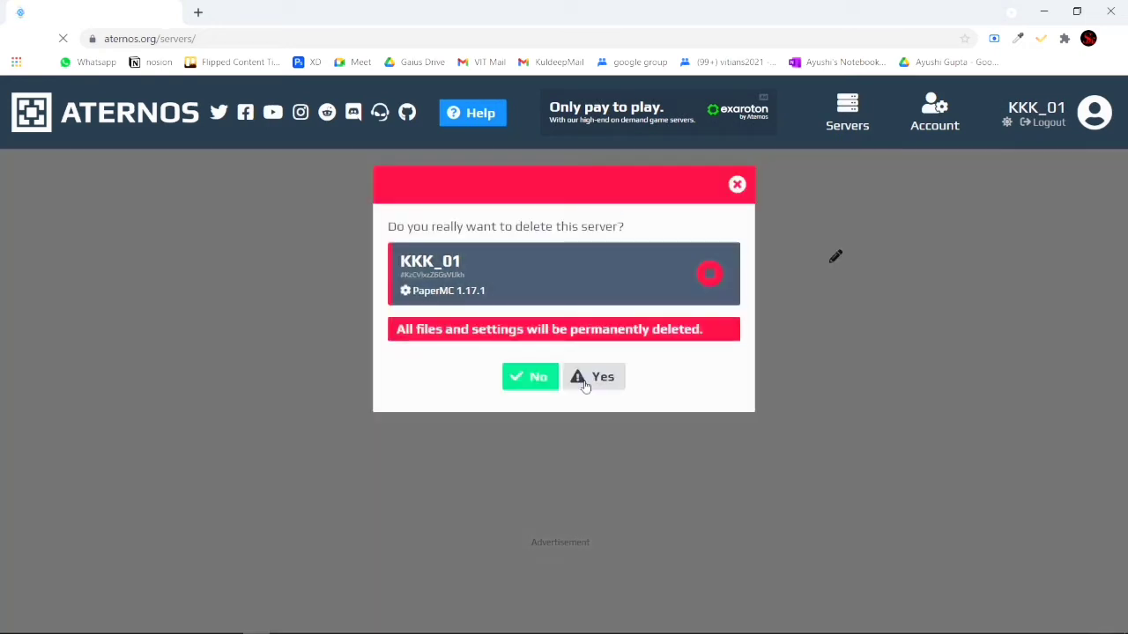
{"action": "left_click", "coordinate": [595, 377]}
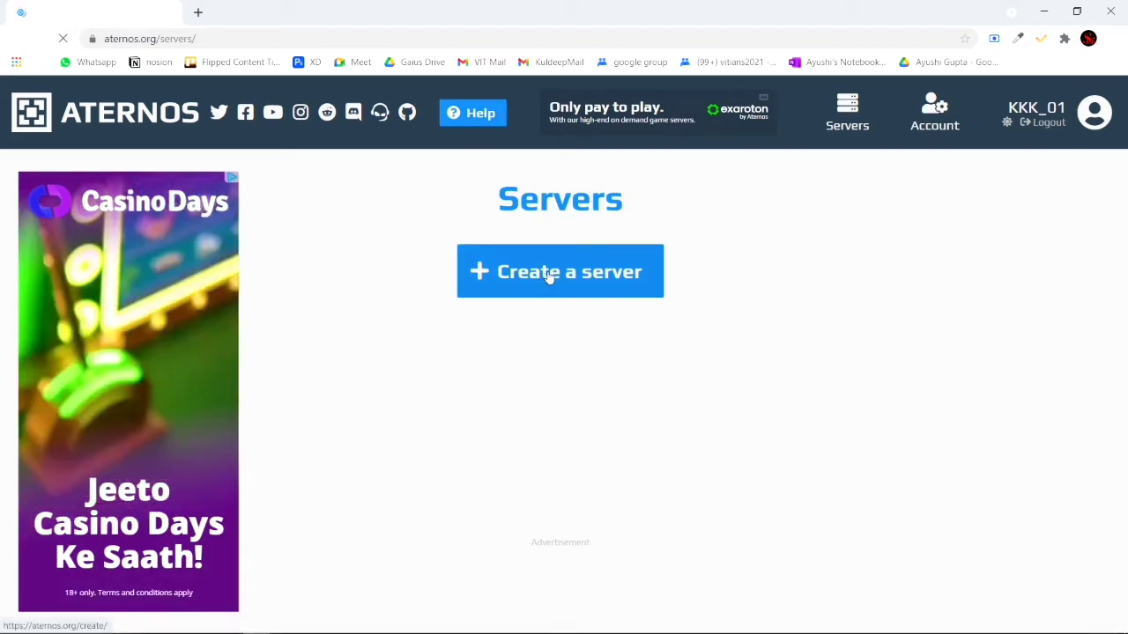
{"action": "left_click", "coordinate": [614, 270]}
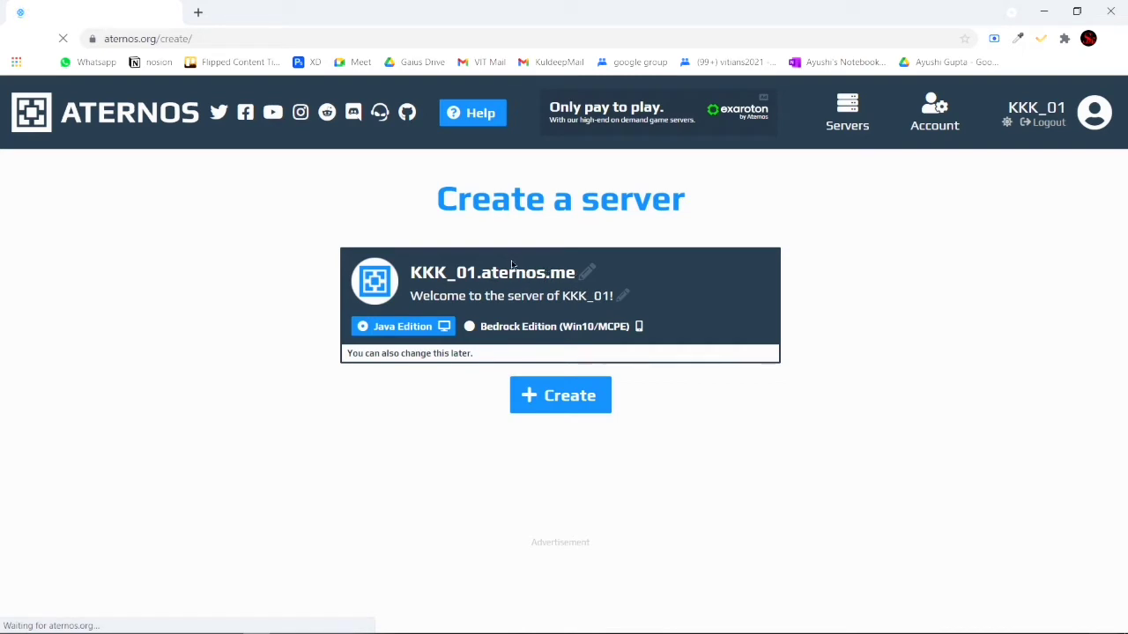
{"action": "left_click", "coordinate": [549, 388]}
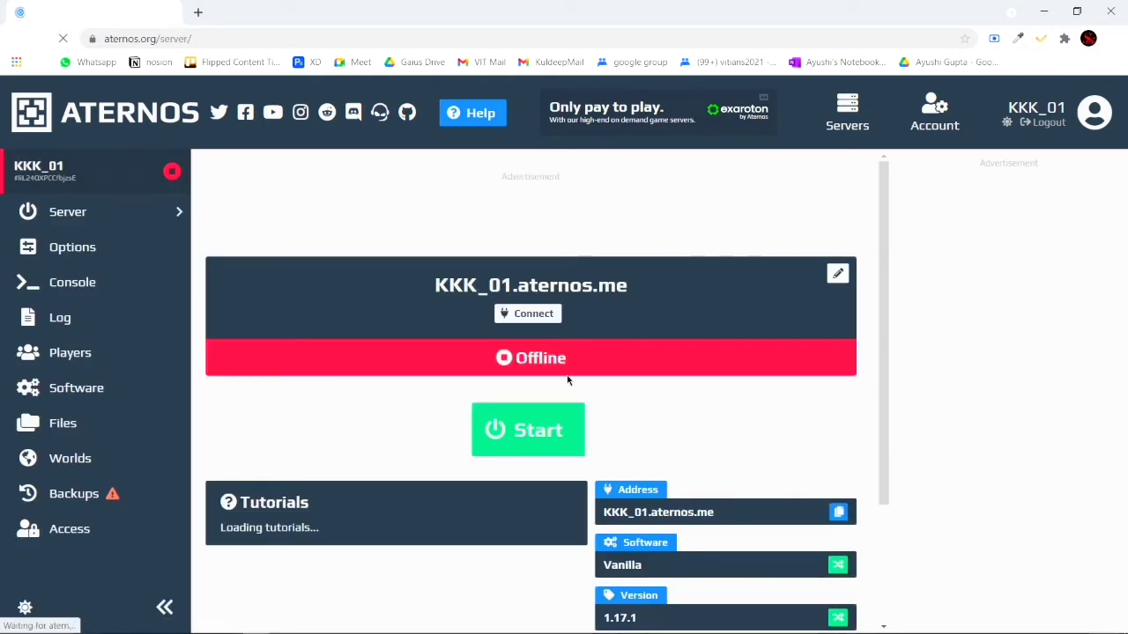
Change the new server's software from Vanilla to Paper/Bukkit version 1.17.1 and install it
{"action": "scroll", "coordinate": [573, 383], "scroll_direction": "down", "scroll_amount": 2}
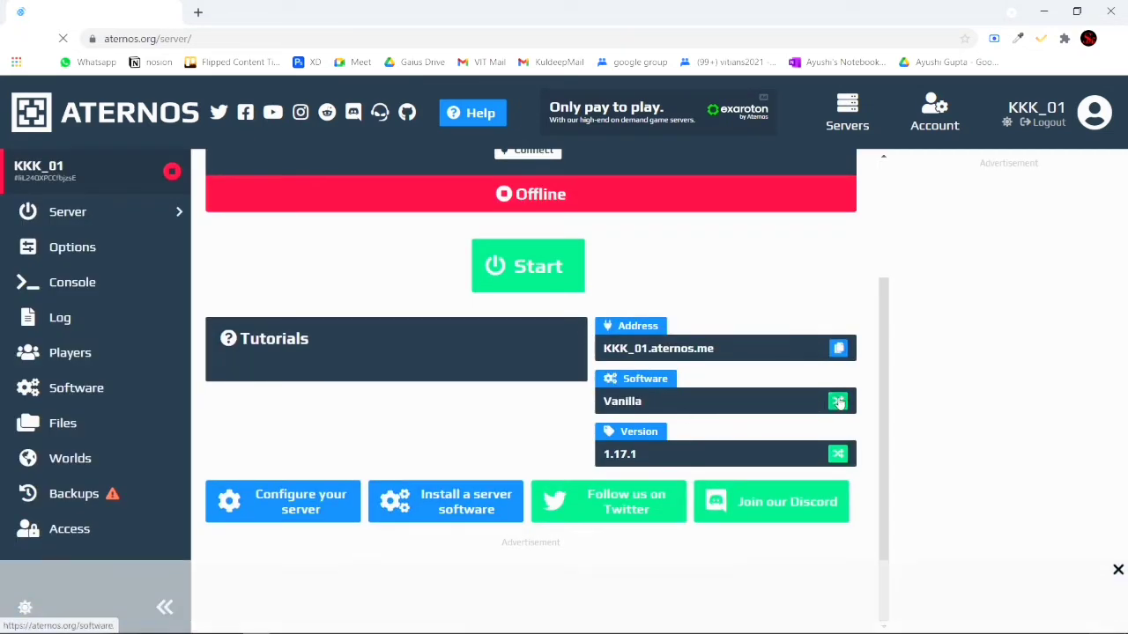
{"action": "left_click", "coordinate": [838, 402]}
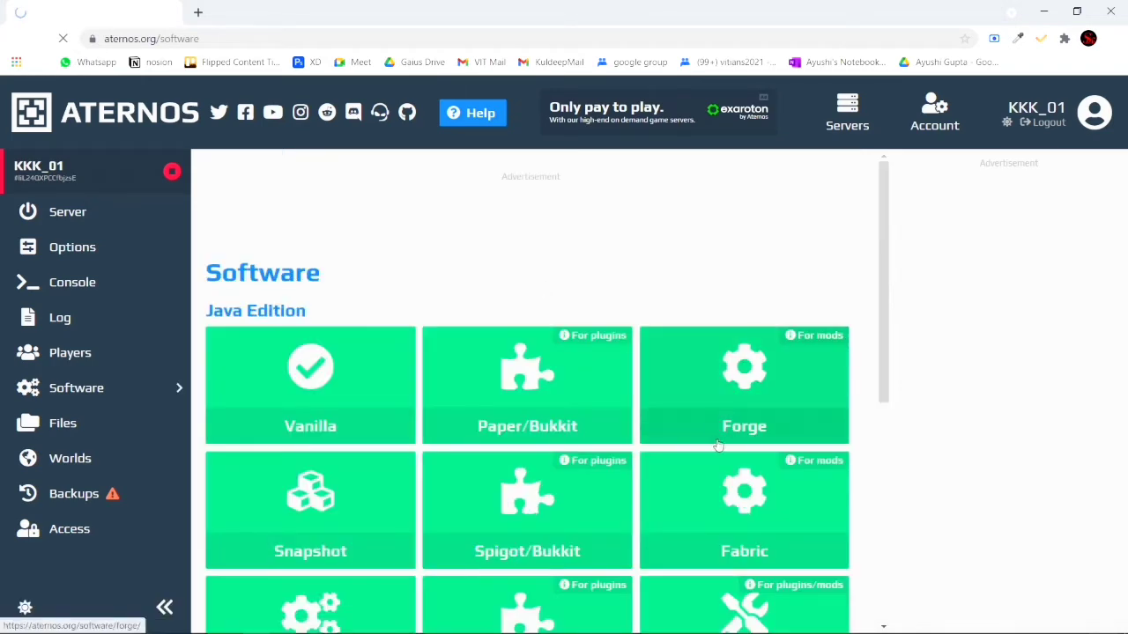
{"action": "left_click", "coordinate": [496, 397]}
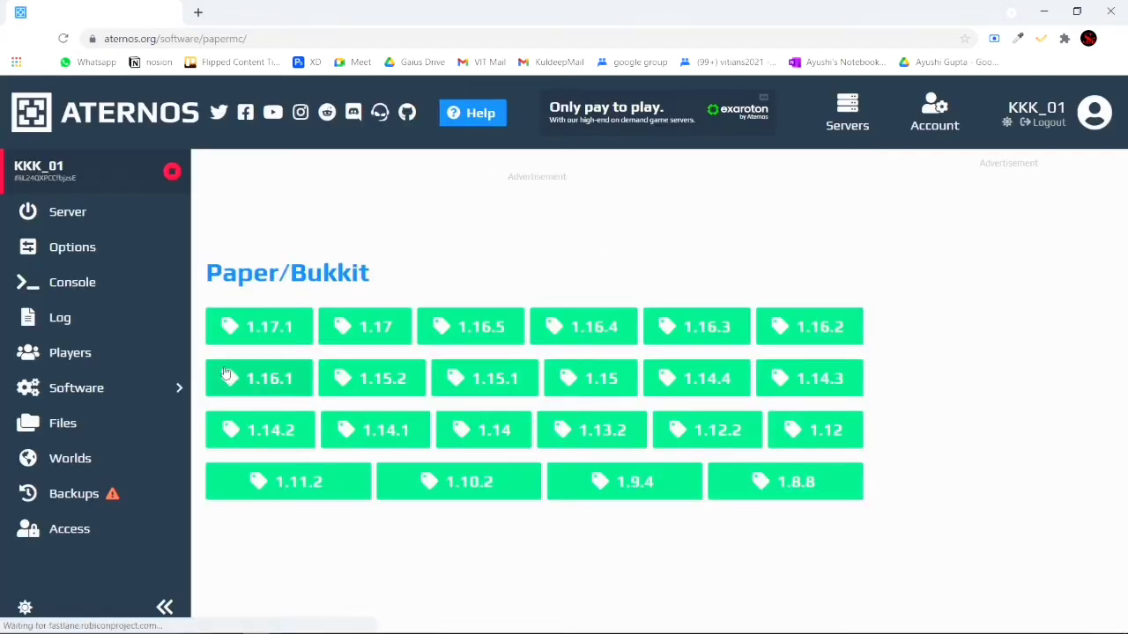
{"action": "left_click", "coordinate": [237, 339]}
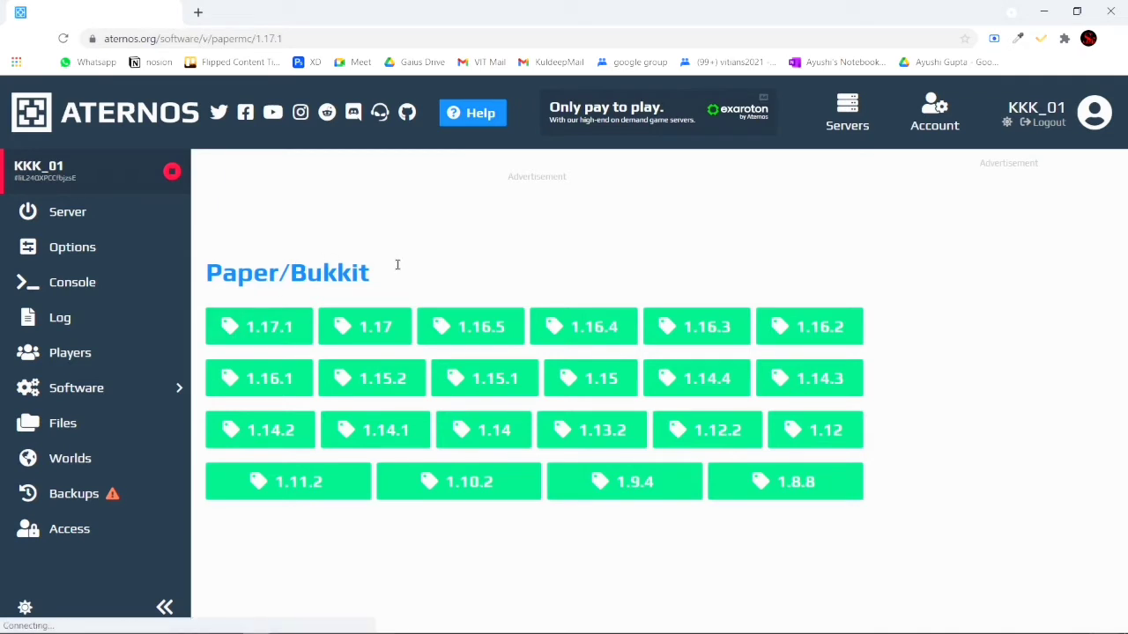
{"action": "left_click", "coordinate": [835, 282]}
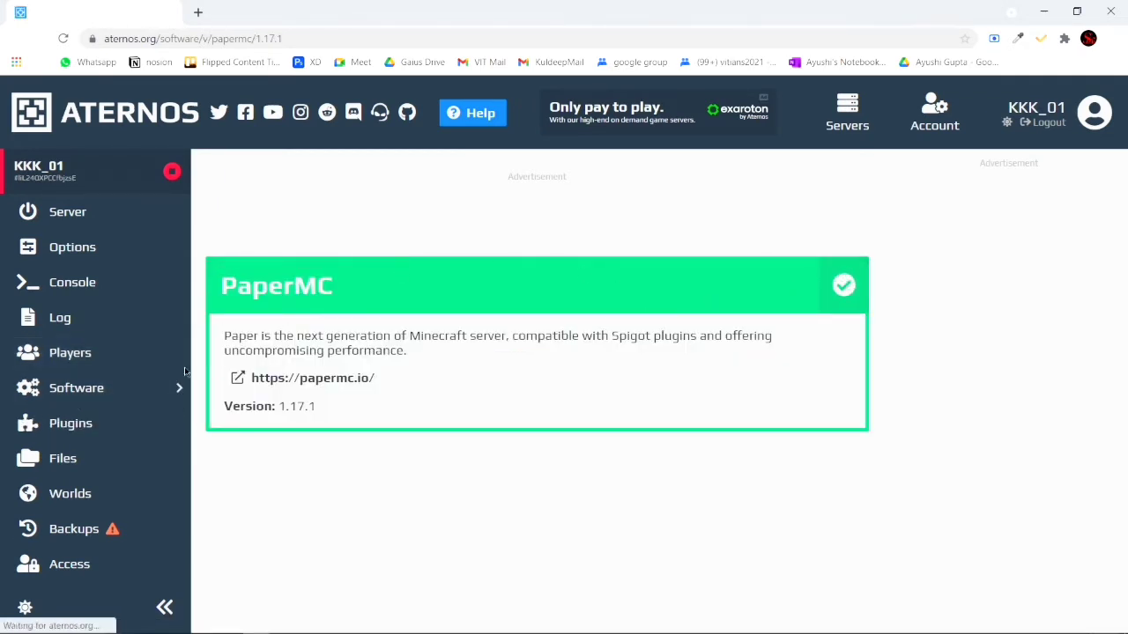
Search the server plugins for "geys", open GeyserMC and check the Bedrock versions its release supports
{"action": "left_click", "coordinate": [78, 436]}
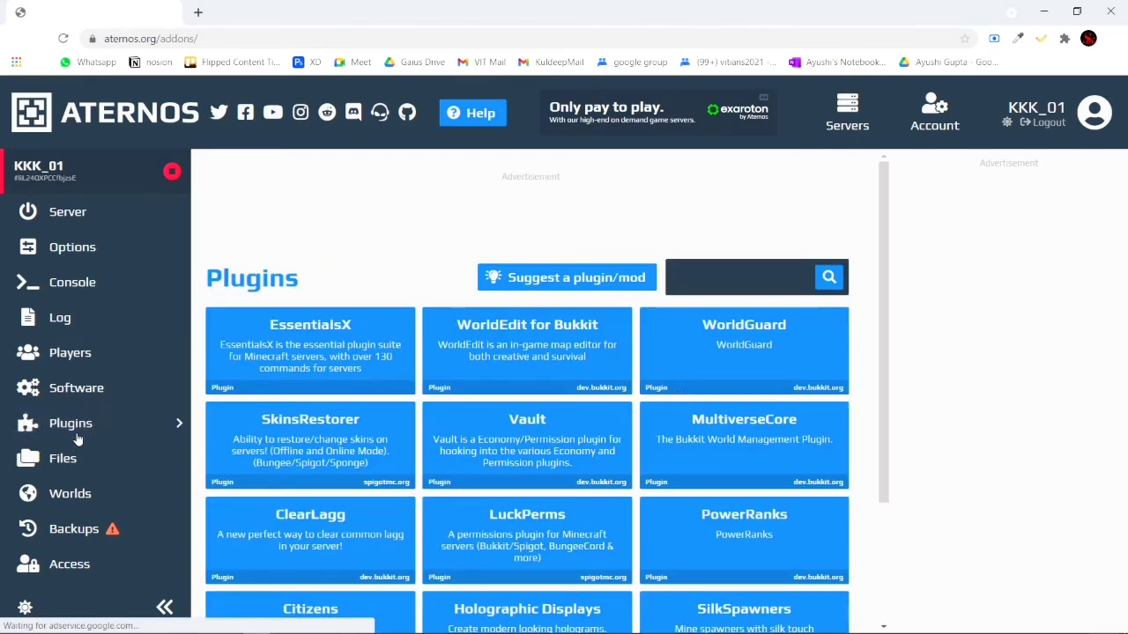
{"action": "left_click", "coordinate": [770, 276]}
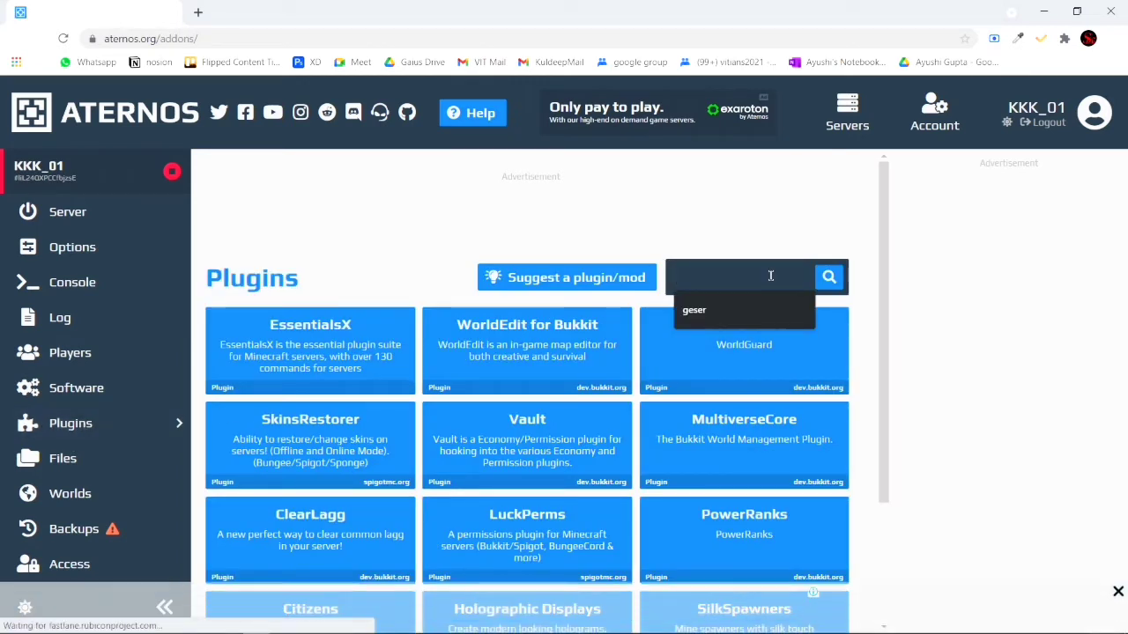
{"action": "type", "text": "geys"}
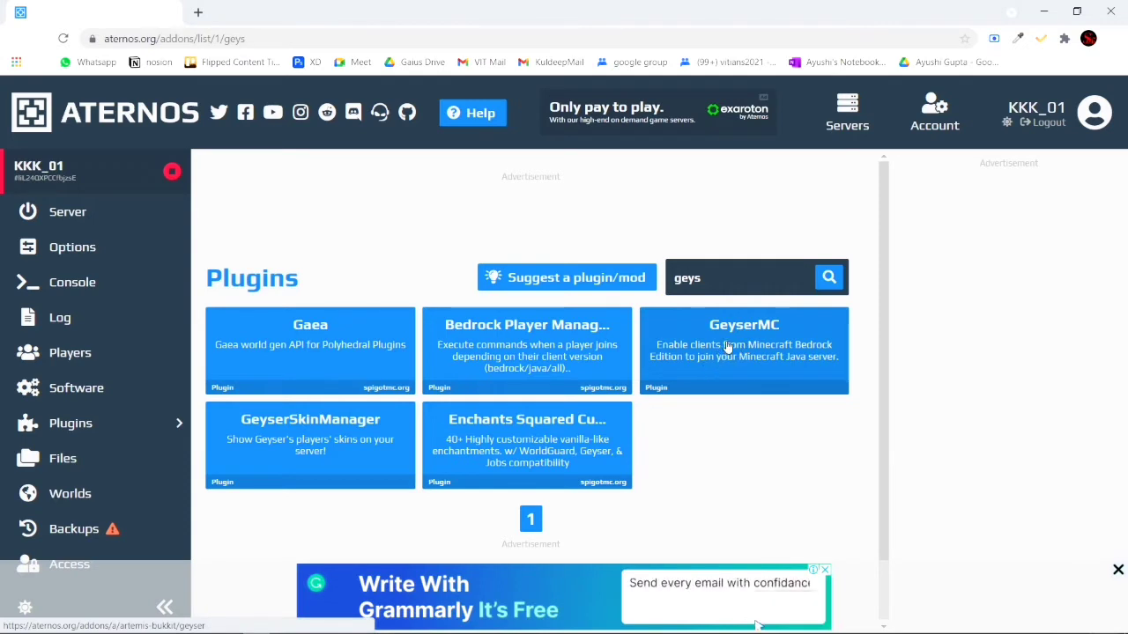
{"action": "left_click", "coordinate": [784, 357]}
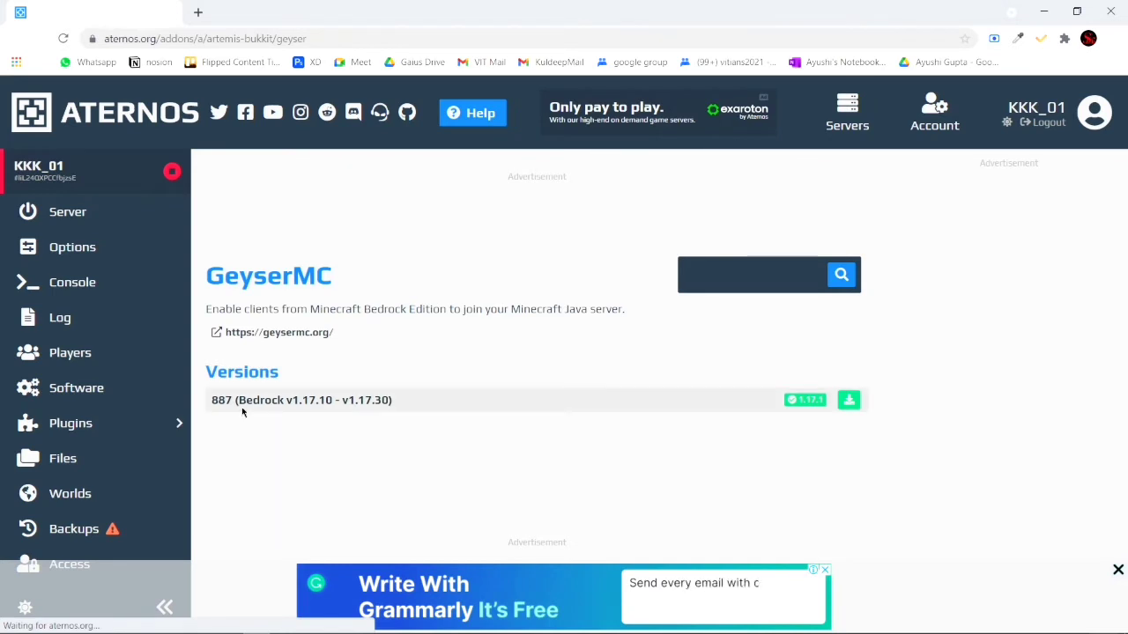
{"action": "left_click_drag", "start_coordinate": [240, 407], "coordinate": [382, 408]}
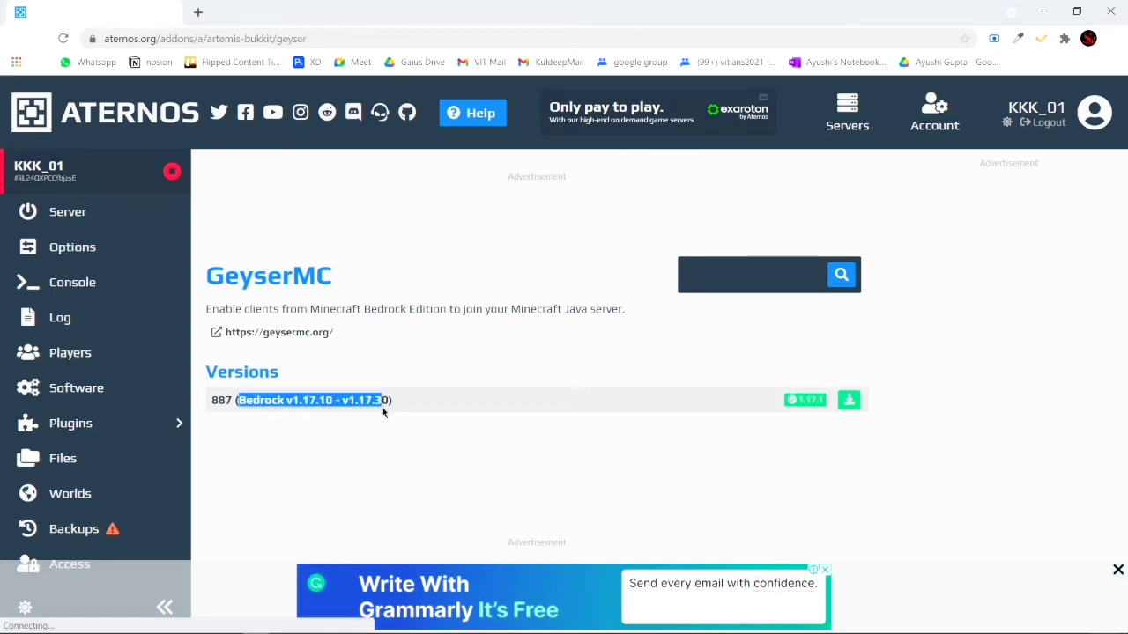